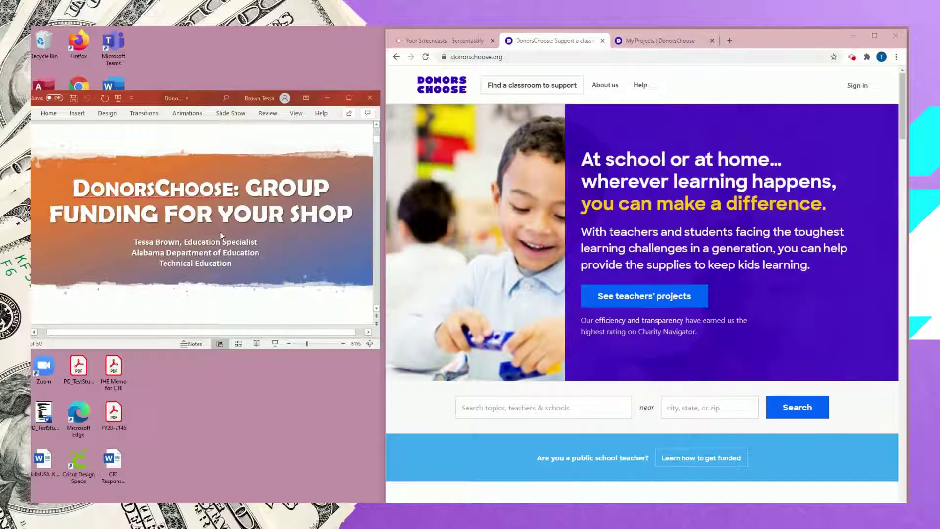
- Advance the presentation from the title slide to the DonorsChoose statistics slide
scroll(221, 236, "down", 1)
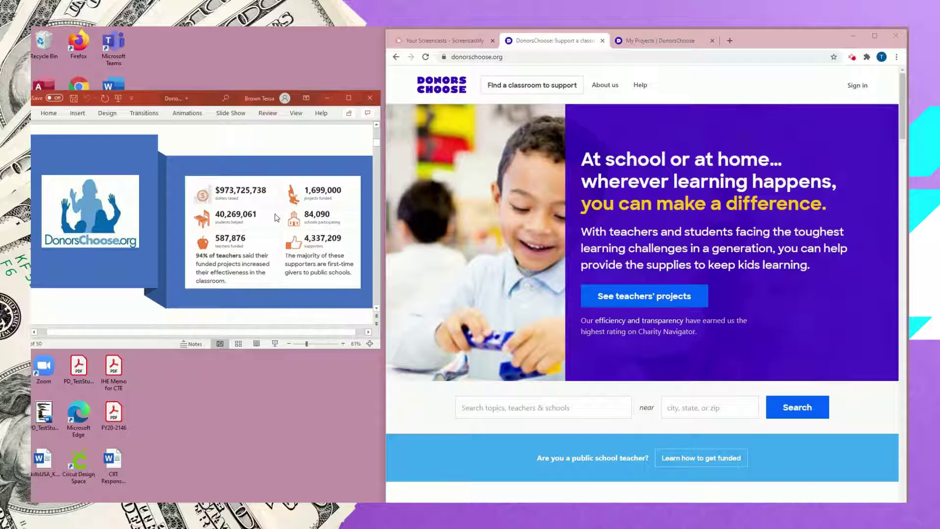
- Move through the slides past How it Works to the Let's Get Started slide
scroll(277, 218, "down", 1)
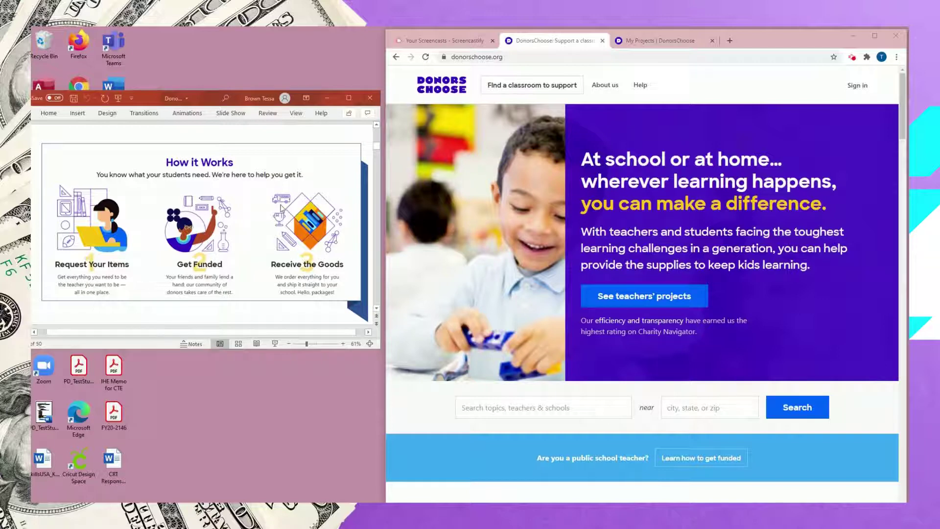
scroll(281, 207, "down", 1)
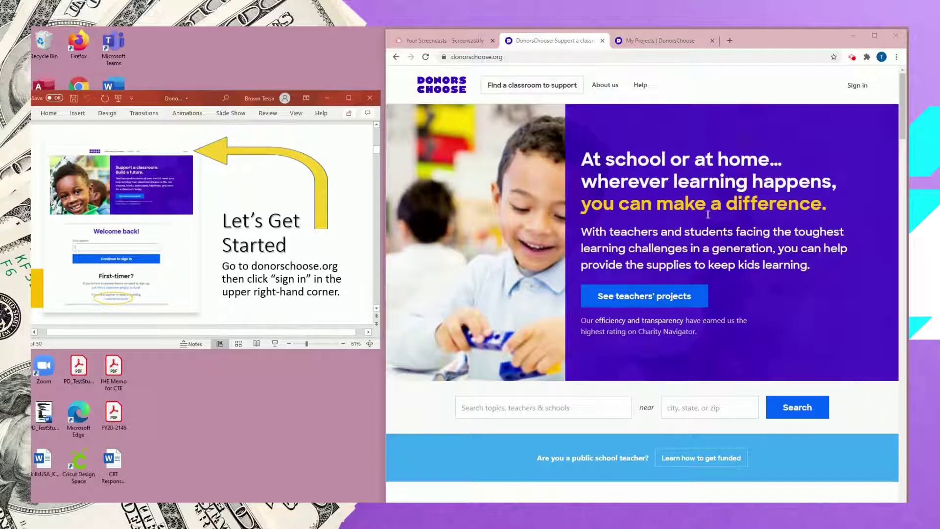
- Bring up the DonorsChoose sign-in form with the teacher's email filled in, and enlarge the PowerPoint window
left_click(857, 86)
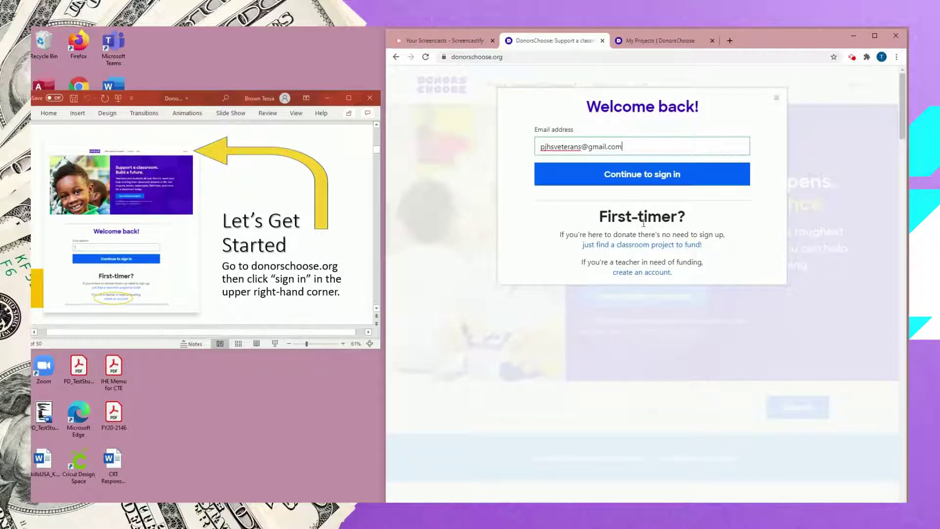
scroll(236, 238, "down", 1)
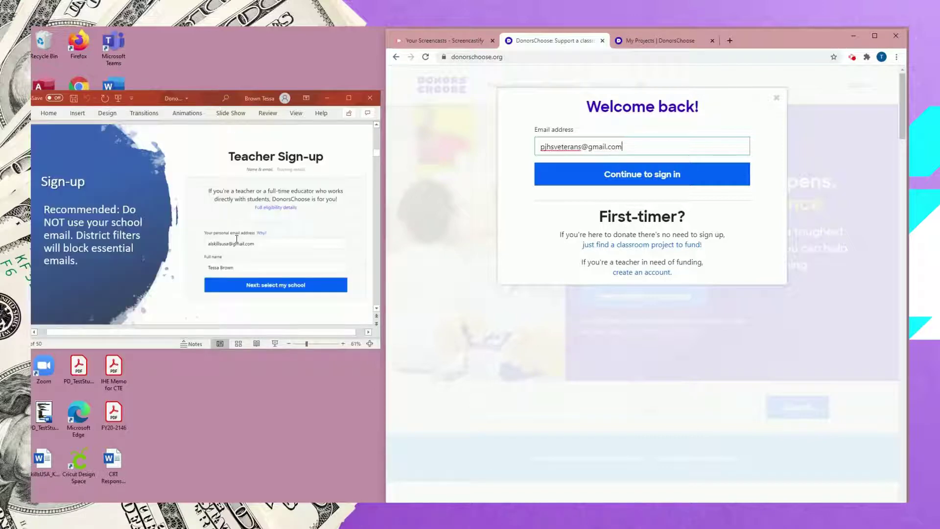
scroll(237, 239, "up", 1)
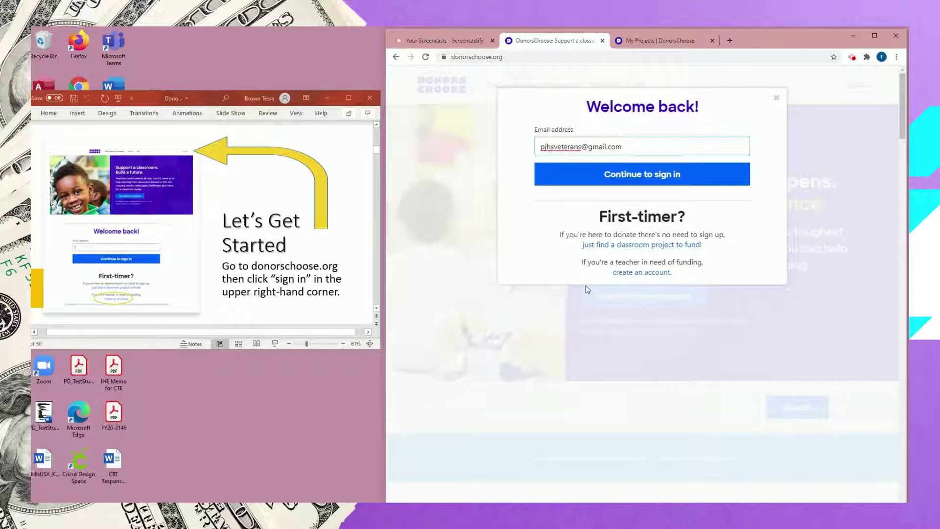
scroll(166, 251, "down", 1)
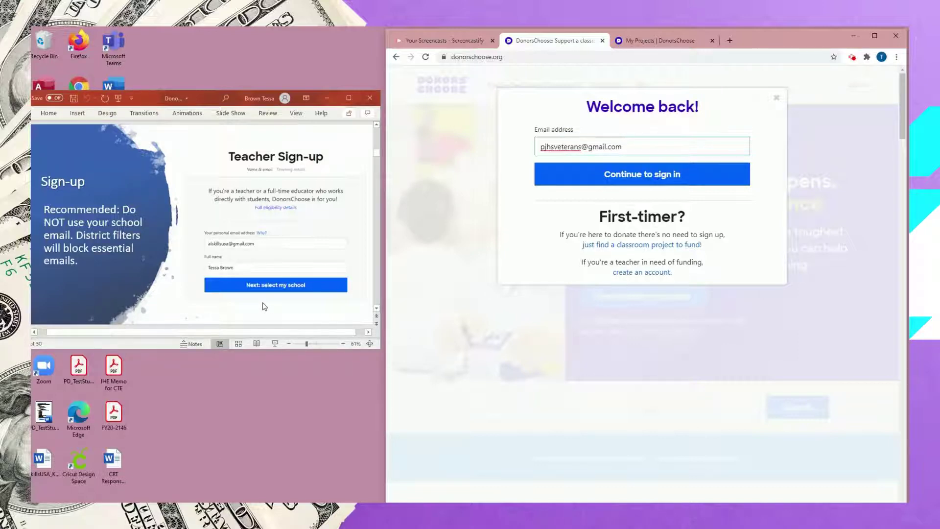
scroll(264, 306, "down", 1)
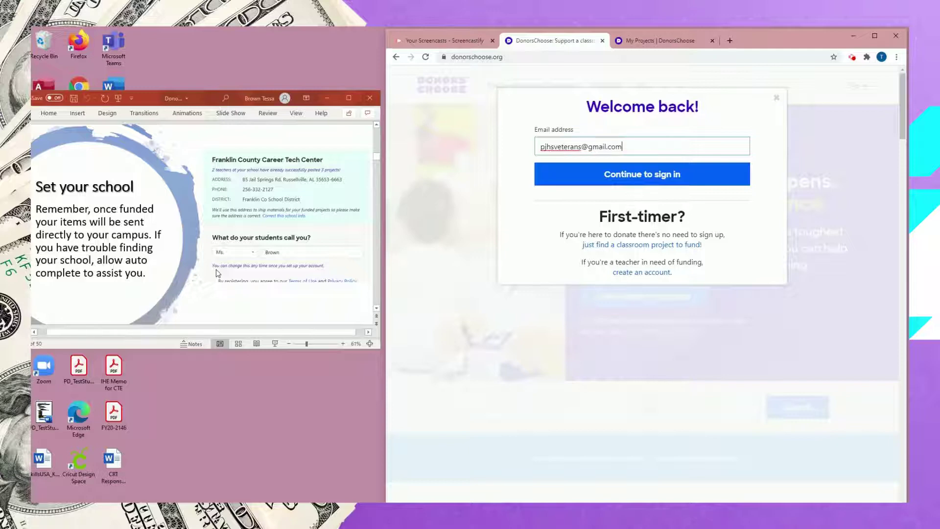
scroll(217, 273, "up", 1)
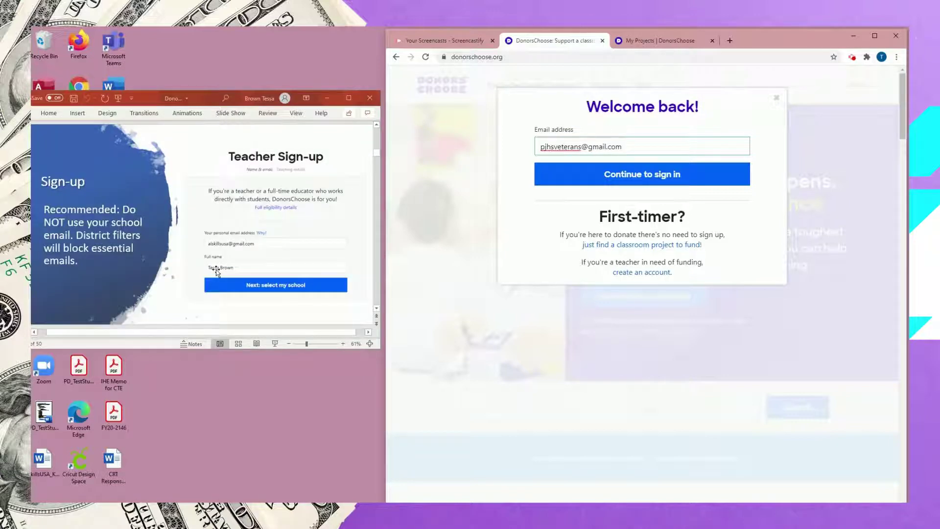
left_click_drag(380, 348, 679, 453)
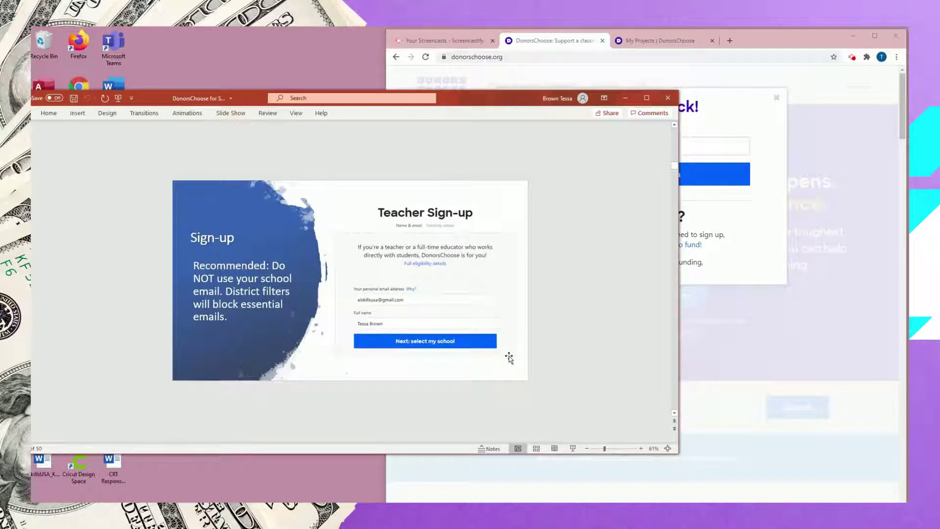
- Advance the deck past Set your school to the Distance Learning Projects slide
scroll(509, 358, "down", 1)
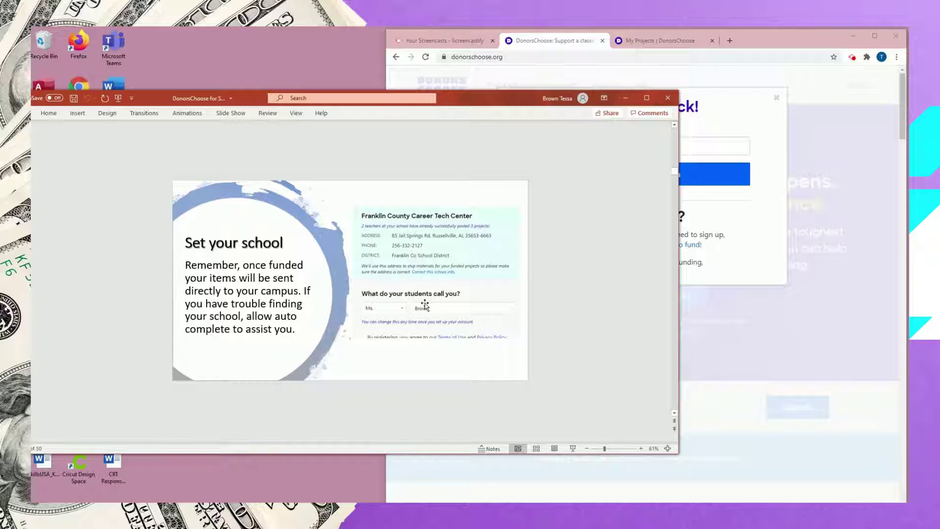
scroll(424, 305, "down", 1)
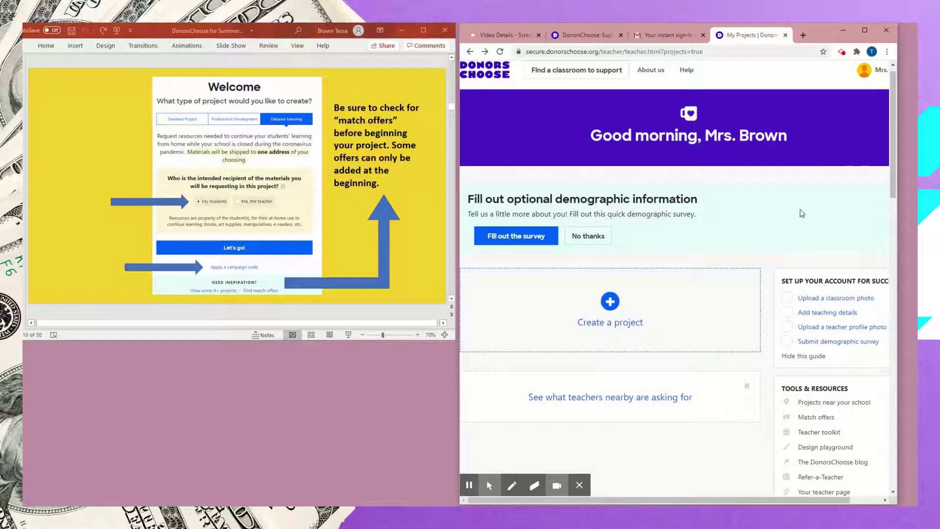
- Select the Create a project box on the signed-in teacher's My Projects dashboard
left_click(644, 308)
- Return the deck to slide 10, then advance to slide 11, Choose your project type
scroll(316, 228, "down", 1)
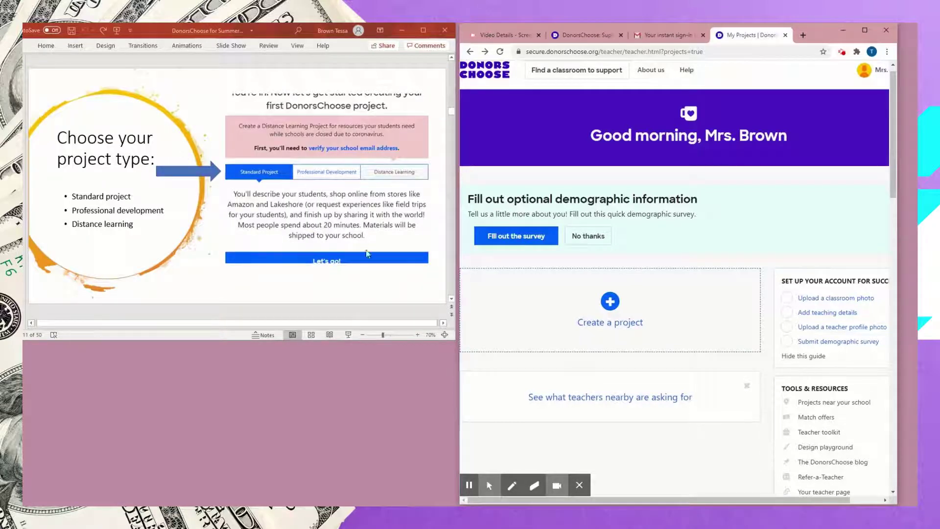
left_click(451, 112)
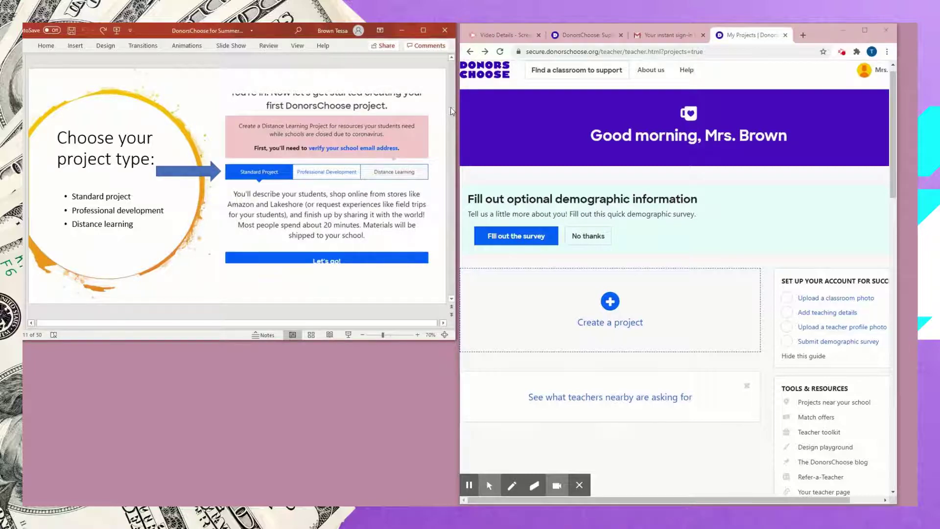
left_click_drag(451, 107, 452, 57)
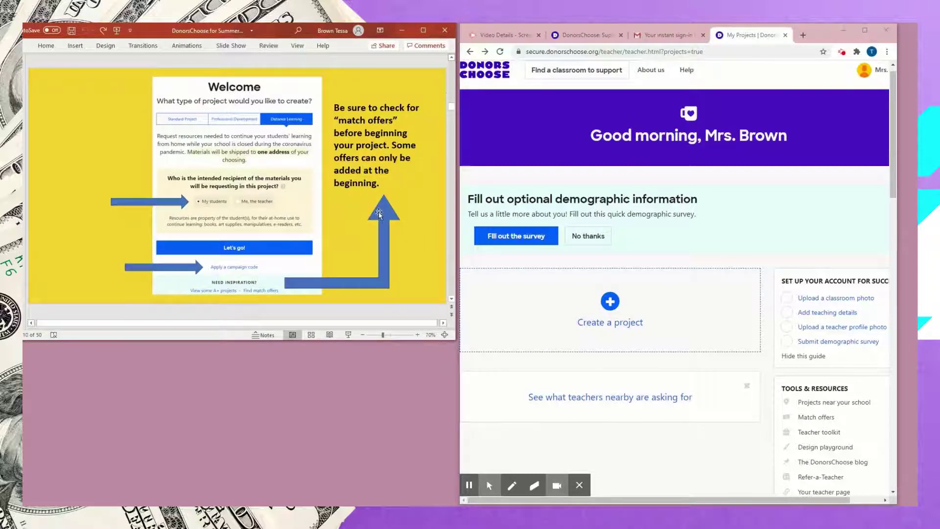
scroll(378, 212, "down", 1)
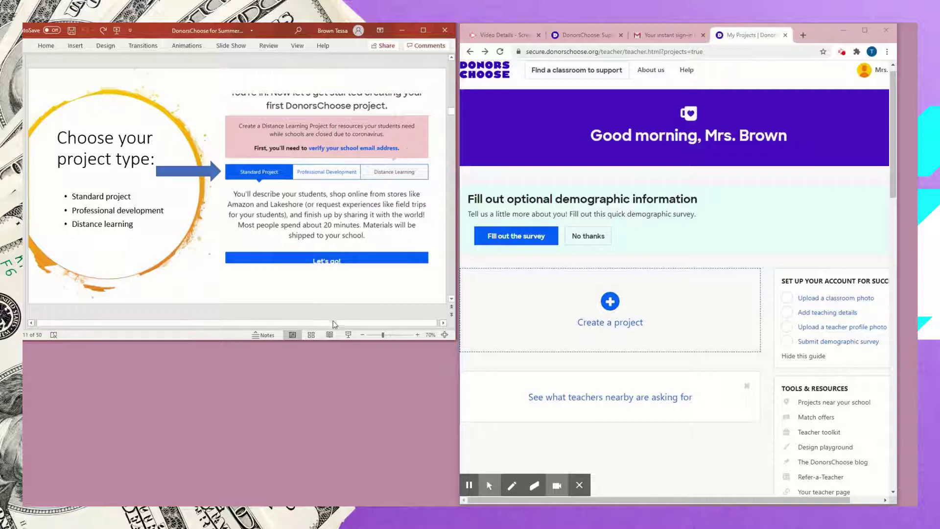
scroll(328, 278, "down", 1)
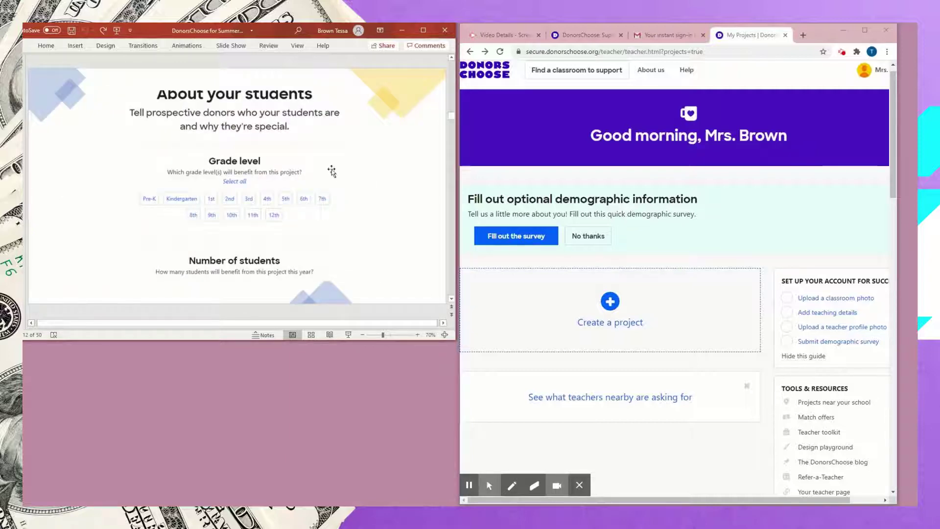
- Start a new Standard Project and continue to the About your students step
left_click(632, 317)
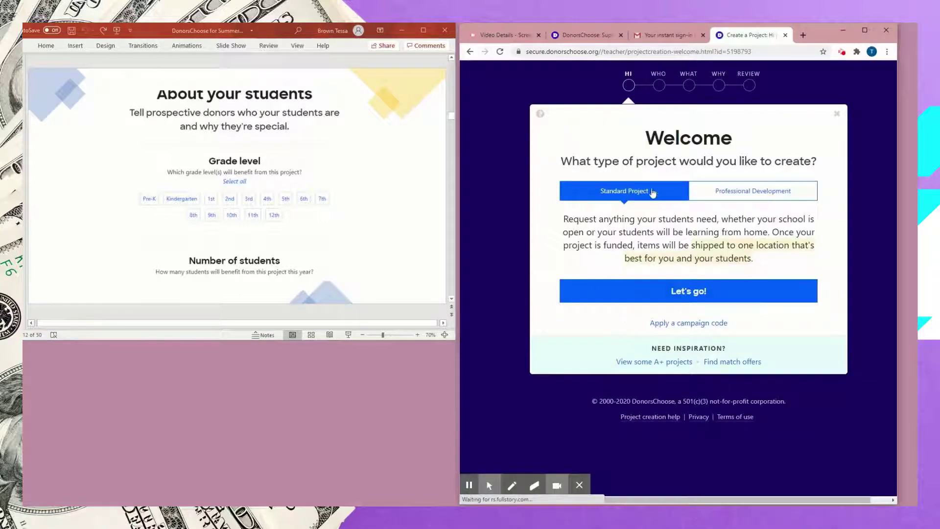
left_click(707, 294)
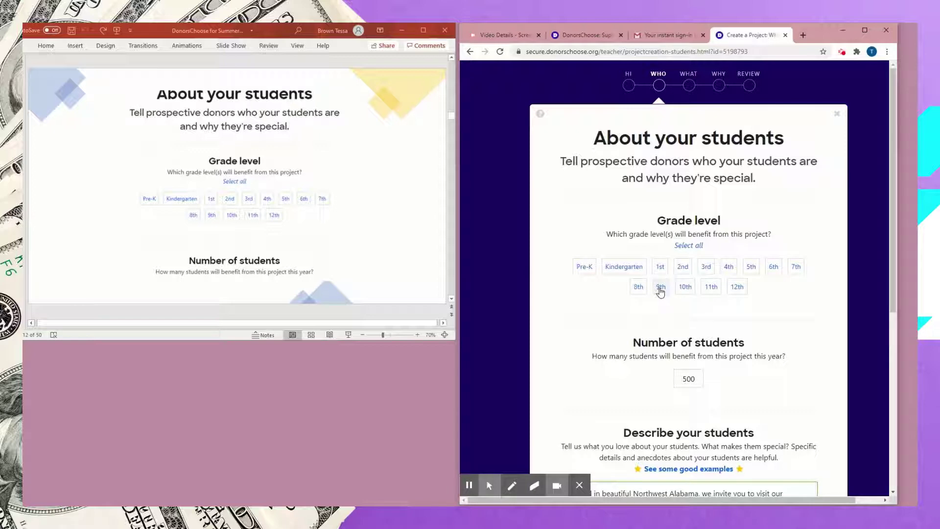
- Select grades 9th, 10th, 11th and 12th as the grade levels benefiting from the project
left_click(660, 289)
left_click(685, 288)
left_click(718, 288)
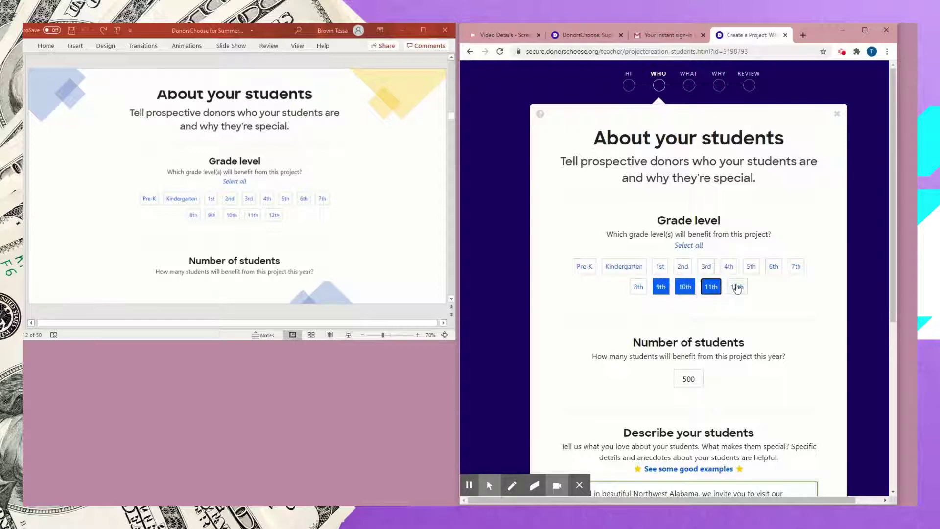
left_click(737, 287)
scroll(569, 300, "down", 1)
scroll(570, 300, "down", 1)
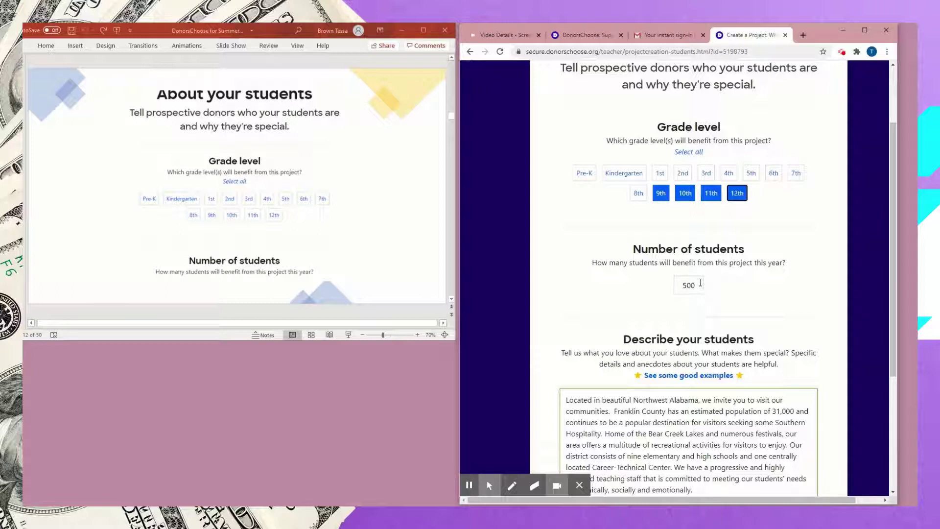
scroll(756, 278, "down", 3)
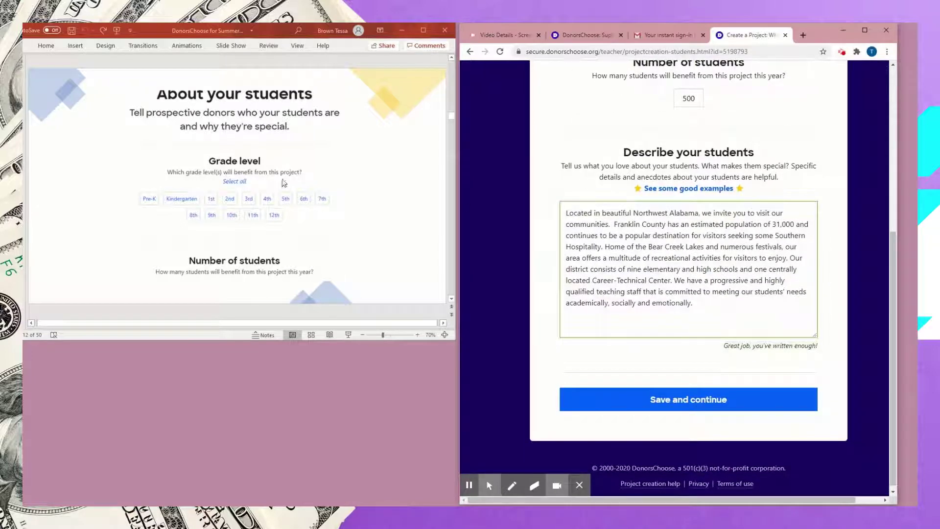
scroll(282, 182, "down", 5)
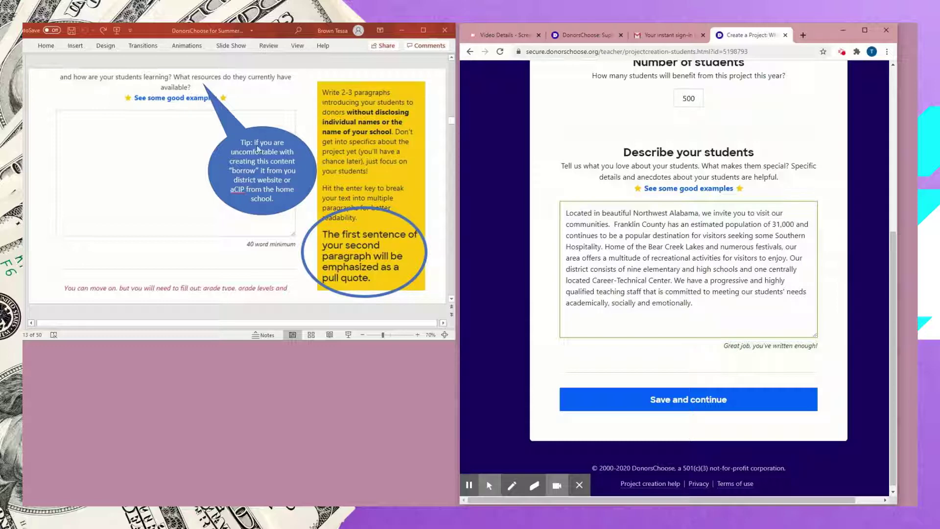
scroll(270, 157, "down", 2)
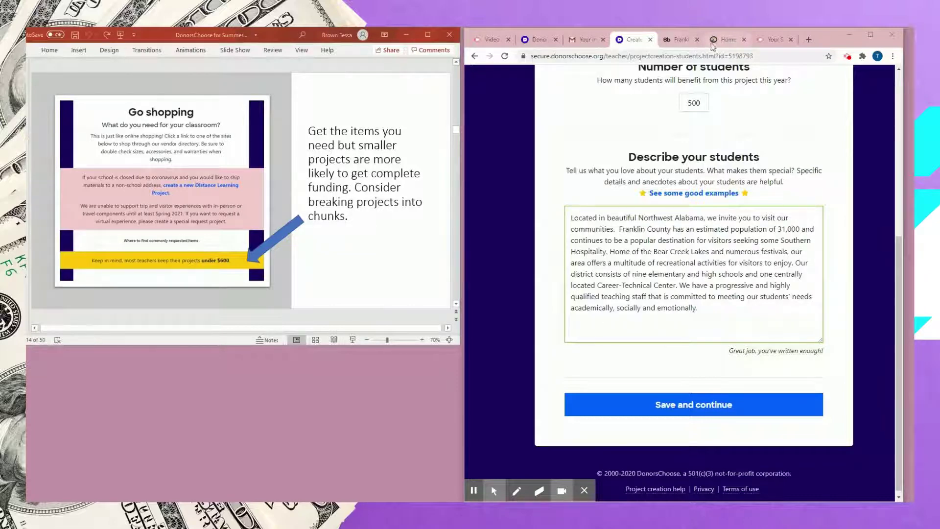
- Find and highlight the first Welcome paragraph on the Franklin County Schools site
left_click(682, 39)
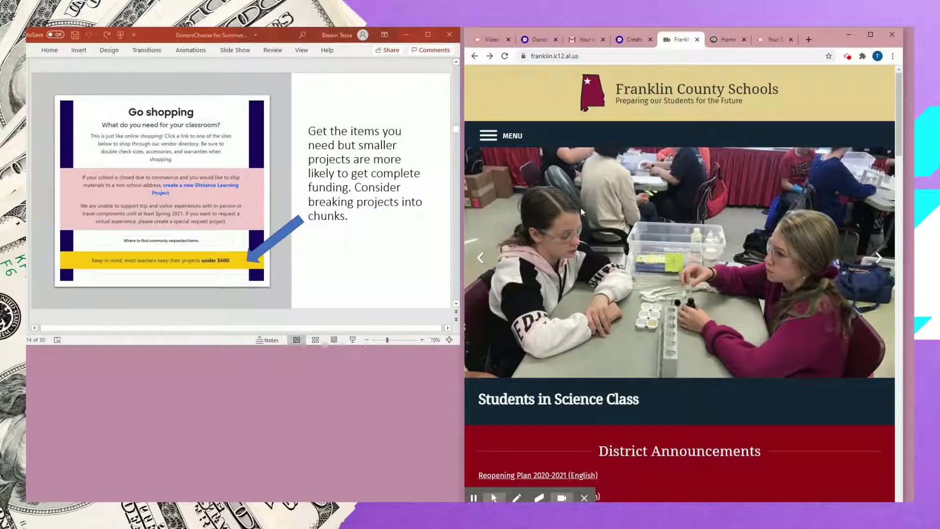
scroll(583, 212, "down", 8)
scroll(583, 211, "down", 1)
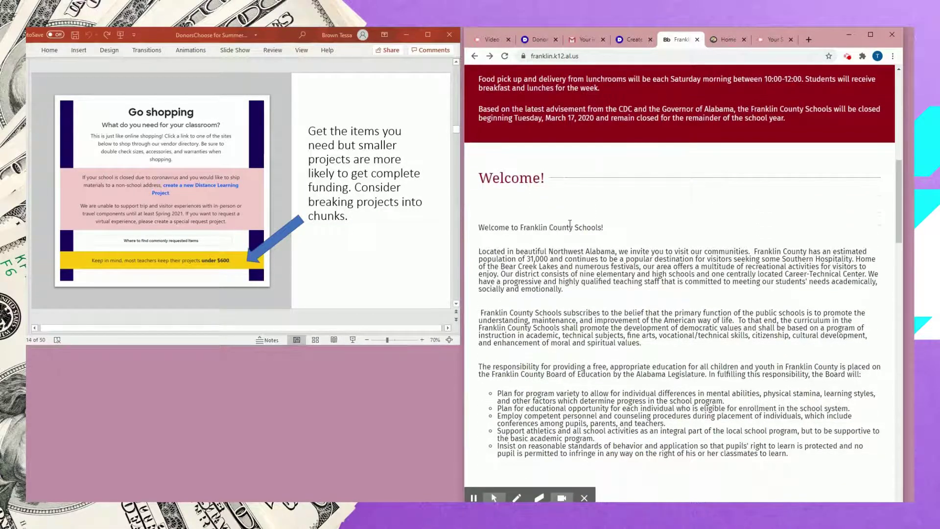
left_click_drag(480, 251, 600, 292)
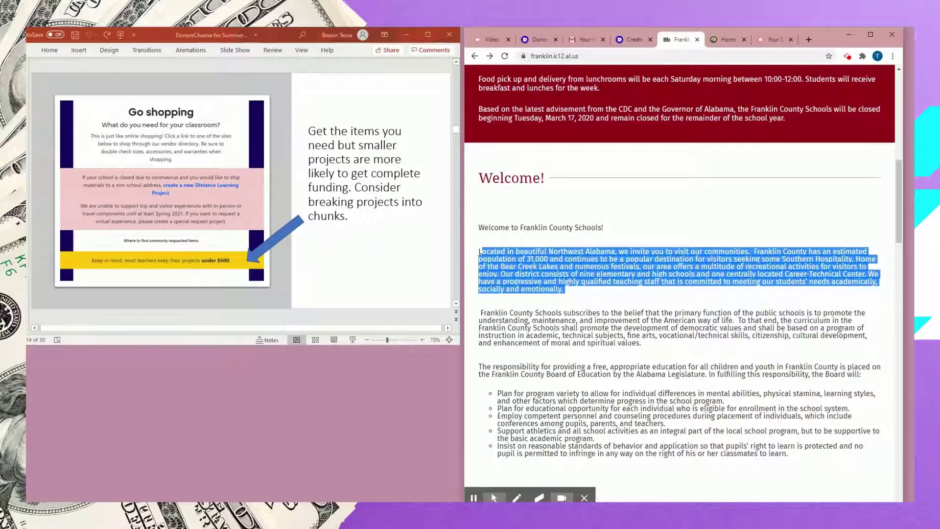
- Check the DonorsChoose form, then settle on the Prattville Junior High School homepage
left_click(729, 39)
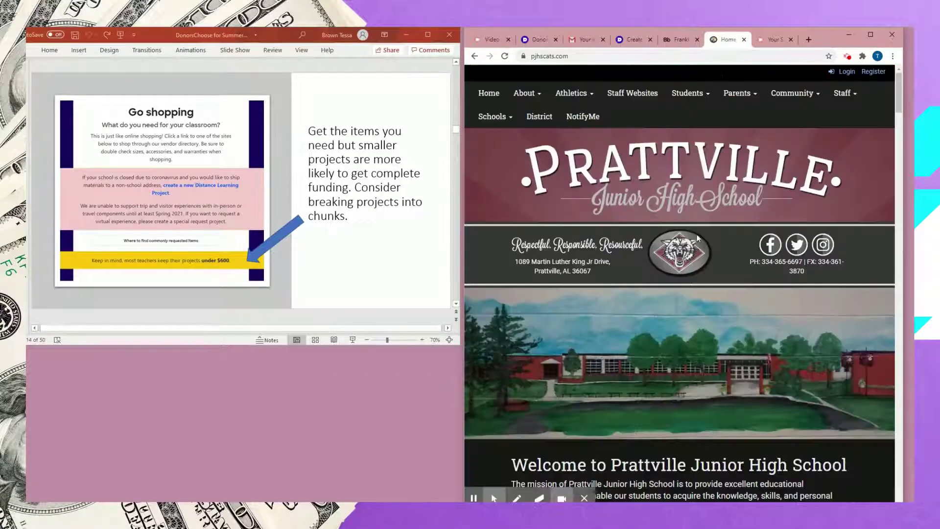
left_click(692, 39)
left_click(632, 39)
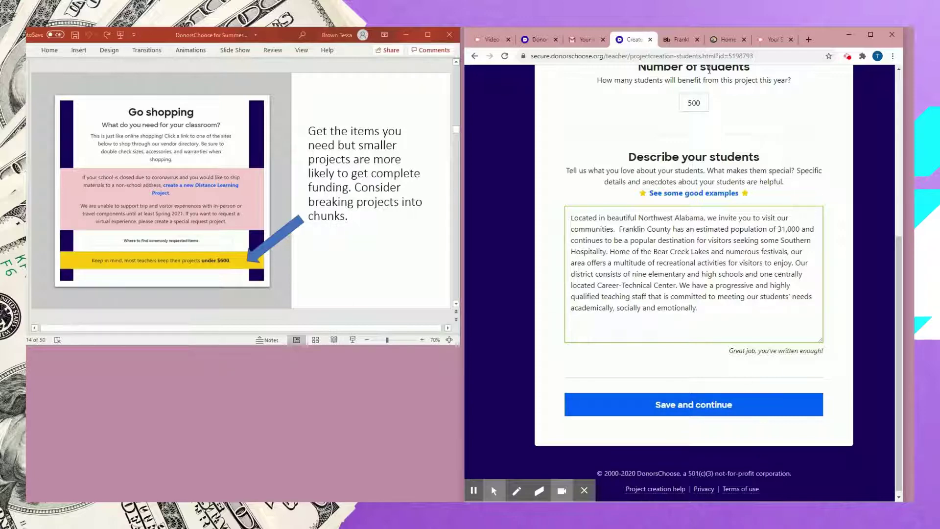
left_click(727, 40)
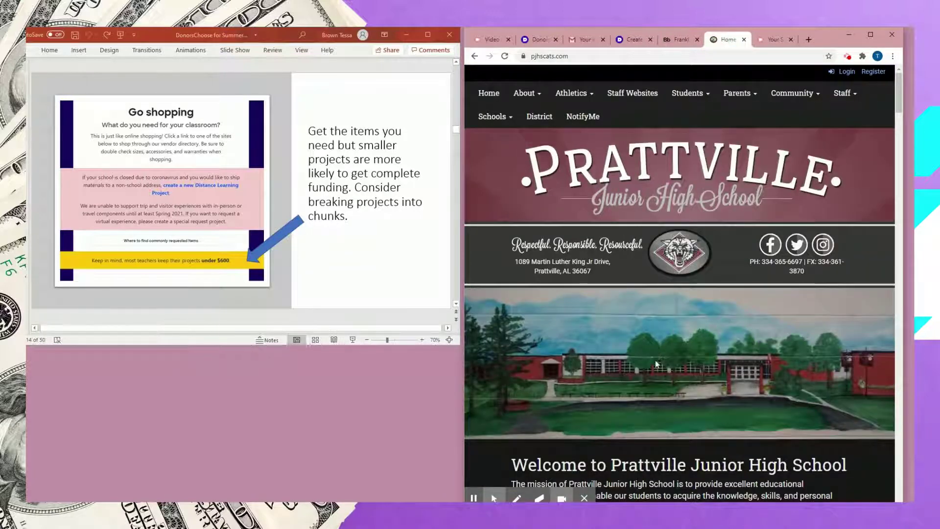
- Open the 2018–19 CIP PDF from the aCIP page and scroll to Description of the School
mouse_move(525, 93)
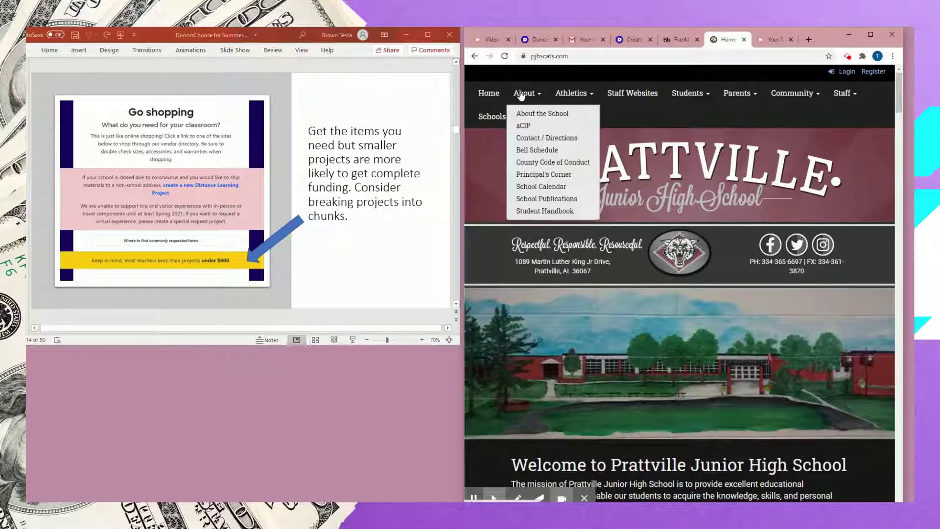
left_click(530, 129)
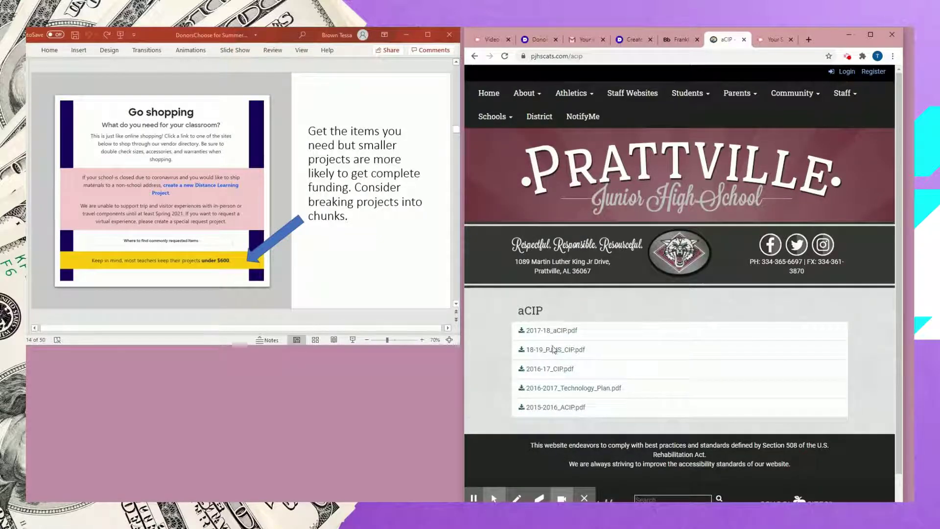
left_click(564, 349)
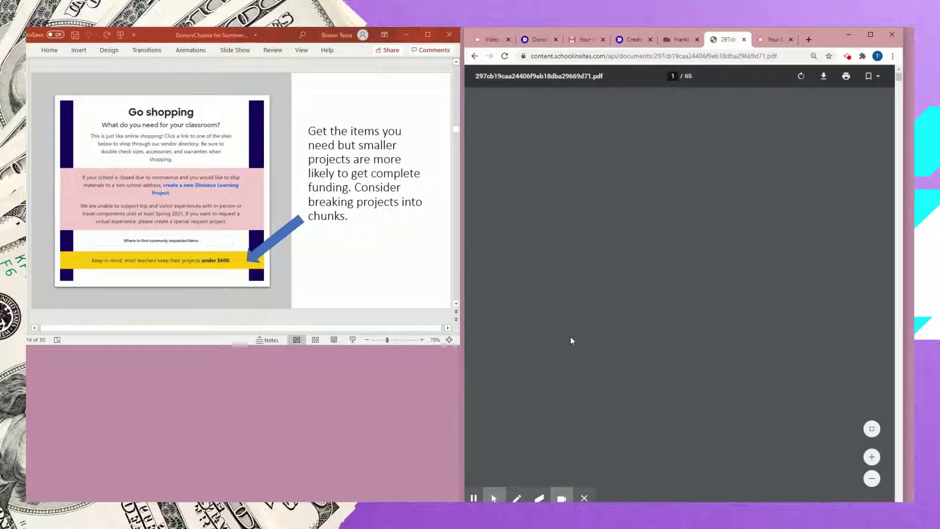
scroll(568, 331, "down", 10)
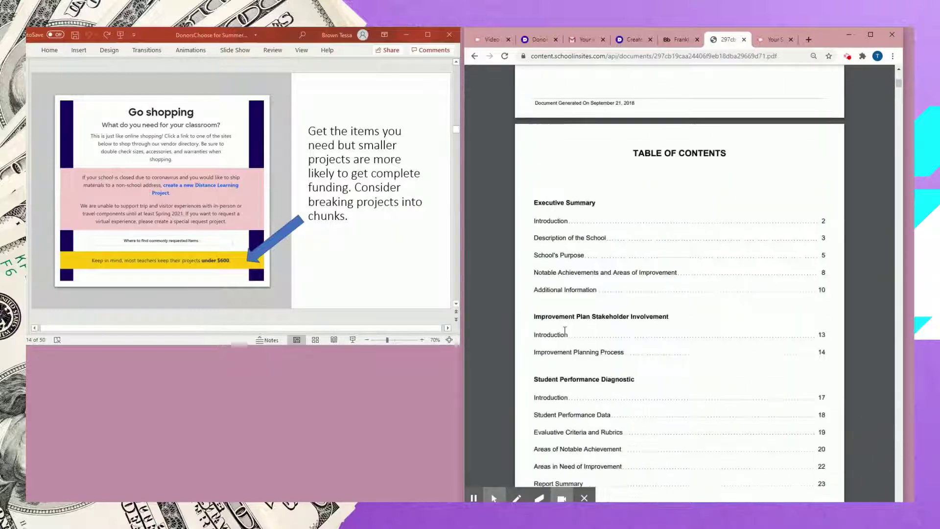
scroll(564, 327, "up", 4)
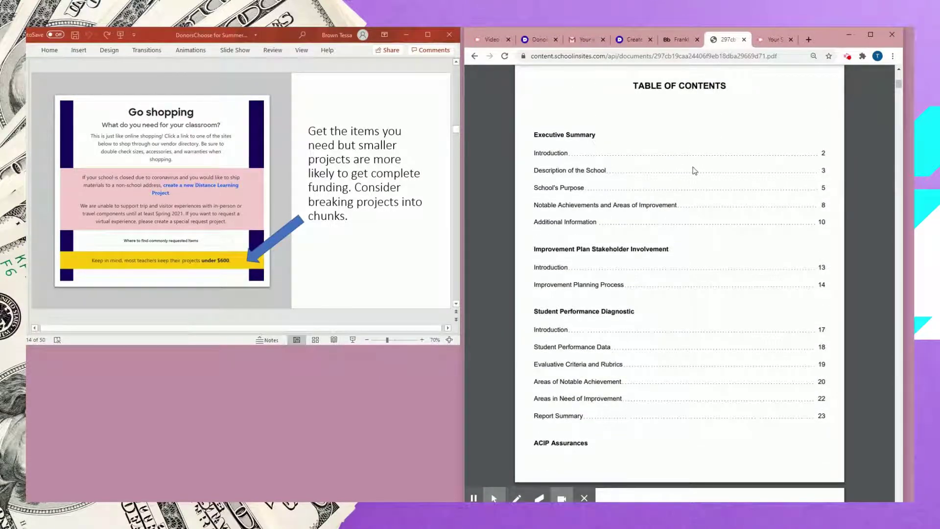
scroll(694, 169, "down", 15)
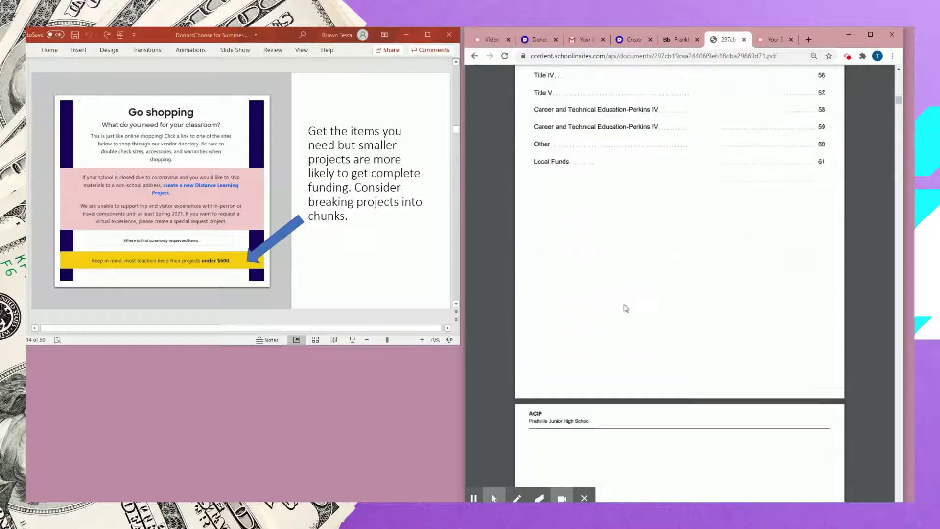
scroll(625, 309, "down", 15)
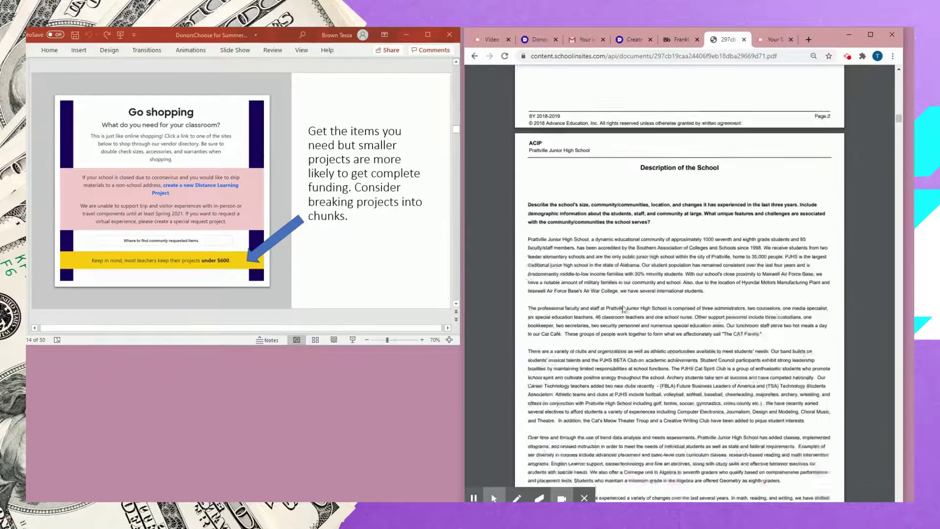
scroll(623, 309, "up", 1)
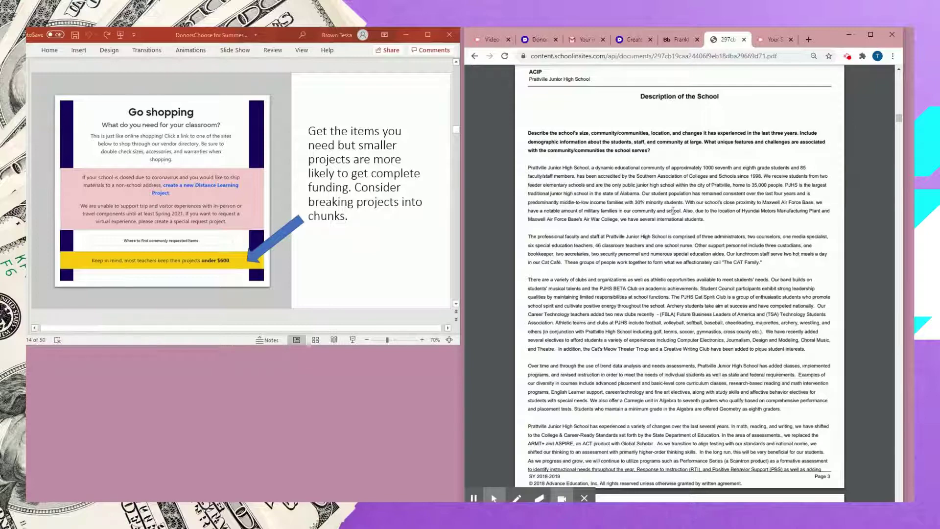
scroll(673, 211, "down", 4)
scroll(673, 211, "up", 4)
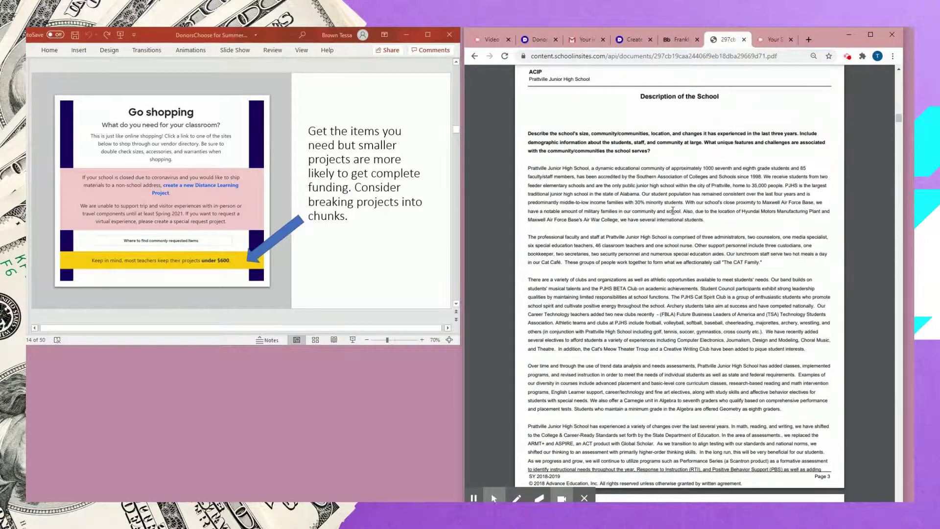
scroll(673, 211, "up", 4)
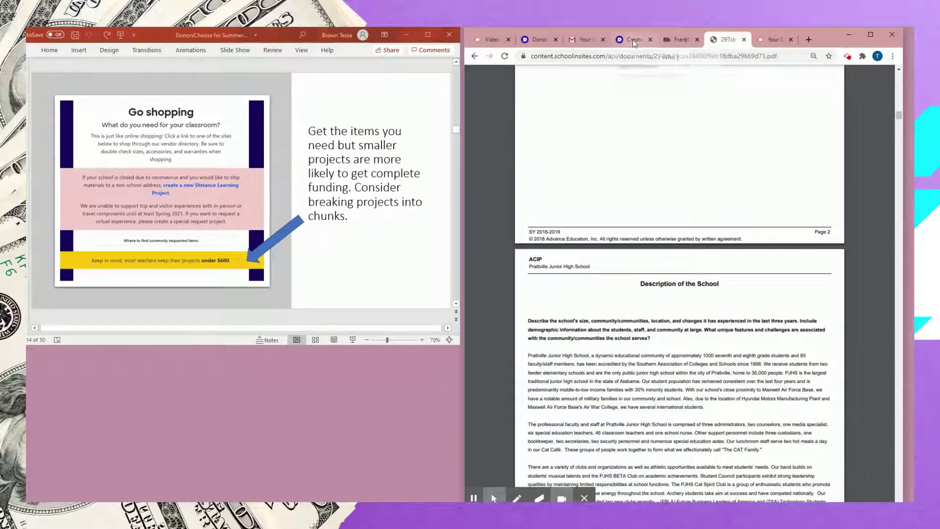
- Close the school improvement plan PDF and save the student details on the project form
left_click(744, 40)
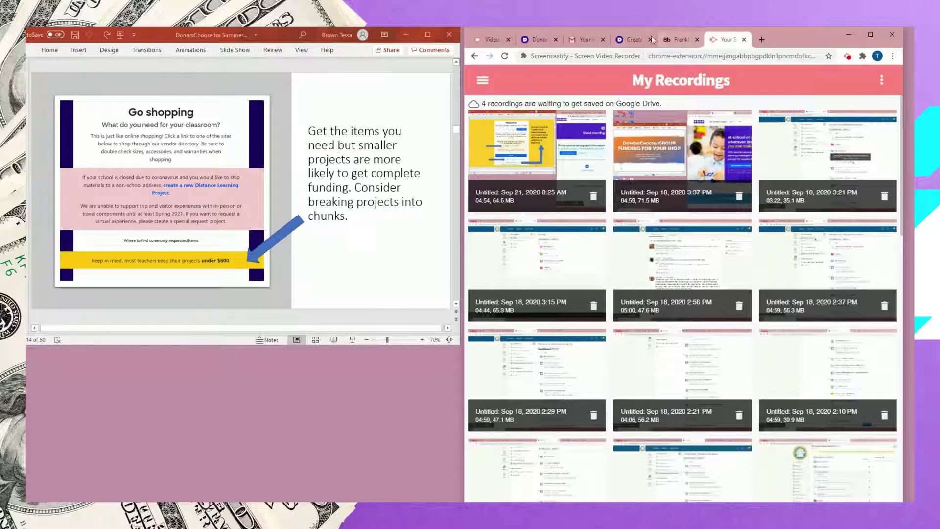
left_click(645, 40)
left_click(723, 406)
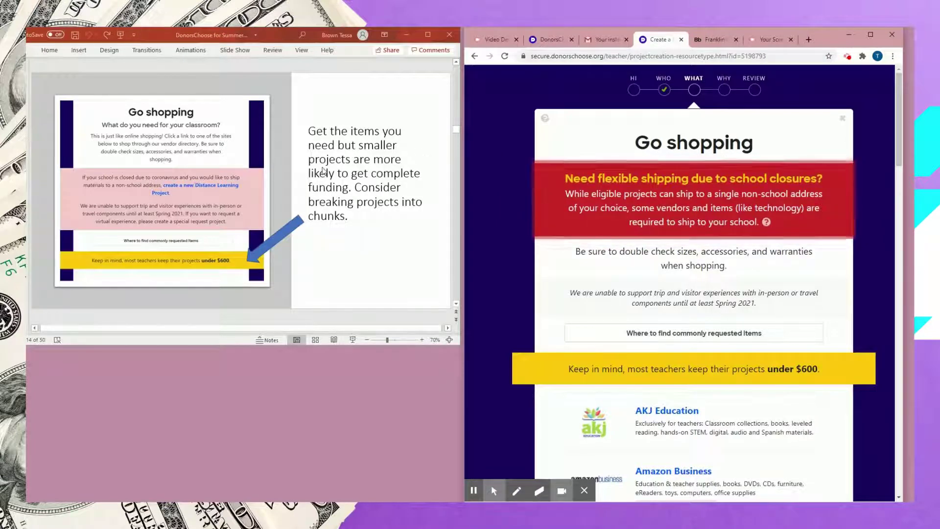
- Scroll the Go shopping page past the yellow $600 banner to the vendor list
scroll(766, 202, "down", 1)
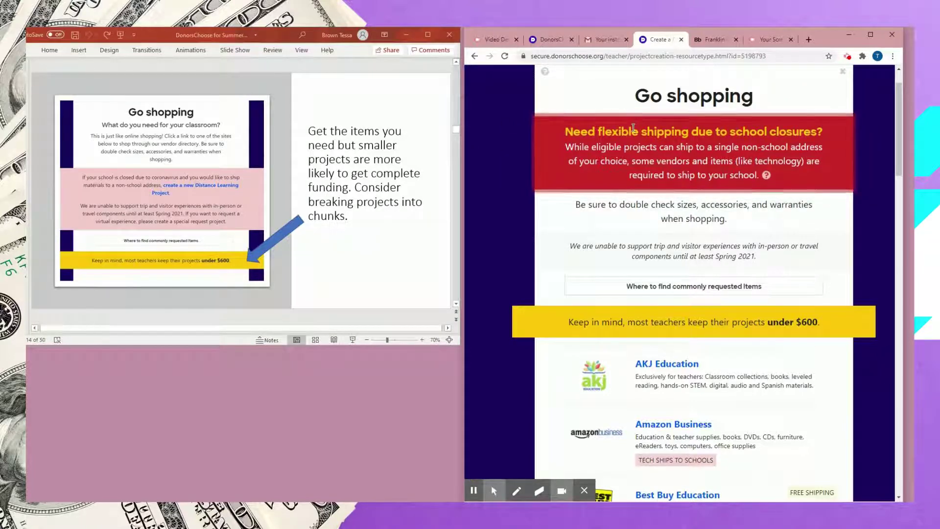
scroll(799, 226, "down", 1)
scroll(798, 226, "down", 1)
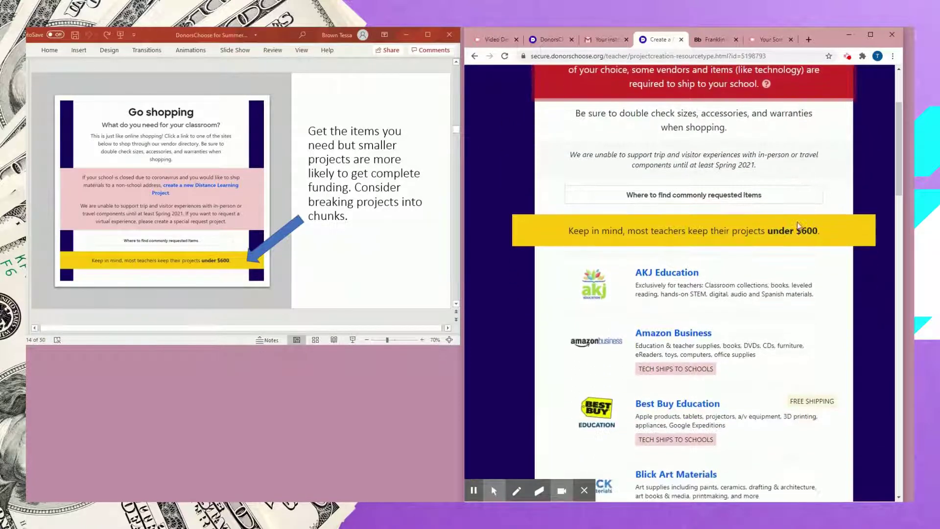
scroll(798, 226, "down", 1)
scroll(798, 226, "down", 1)
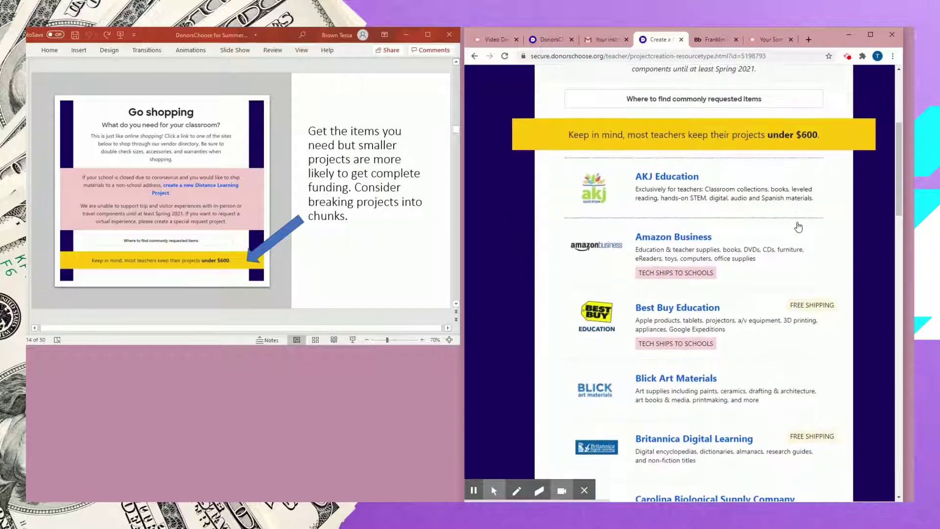
scroll(798, 226, "down", 1)
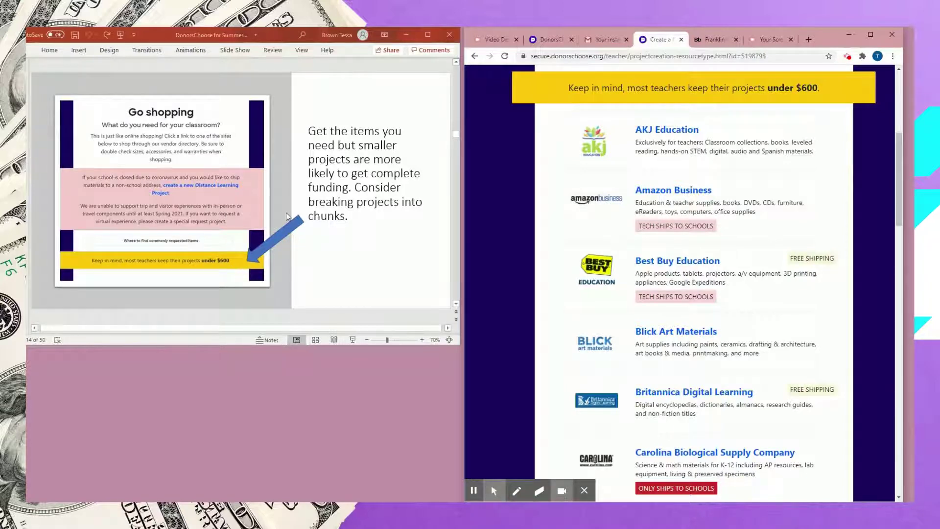
- Bring the PowerPoint deck to slide 16, the Grainger search slide, and open Grainger from the vendor list
scroll(288, 217, "down", 1)
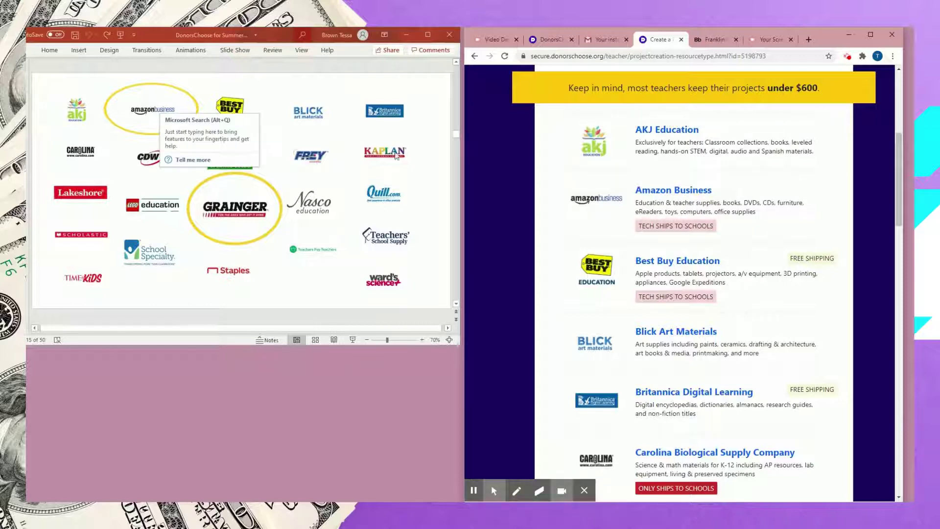
left_click(224, 420)
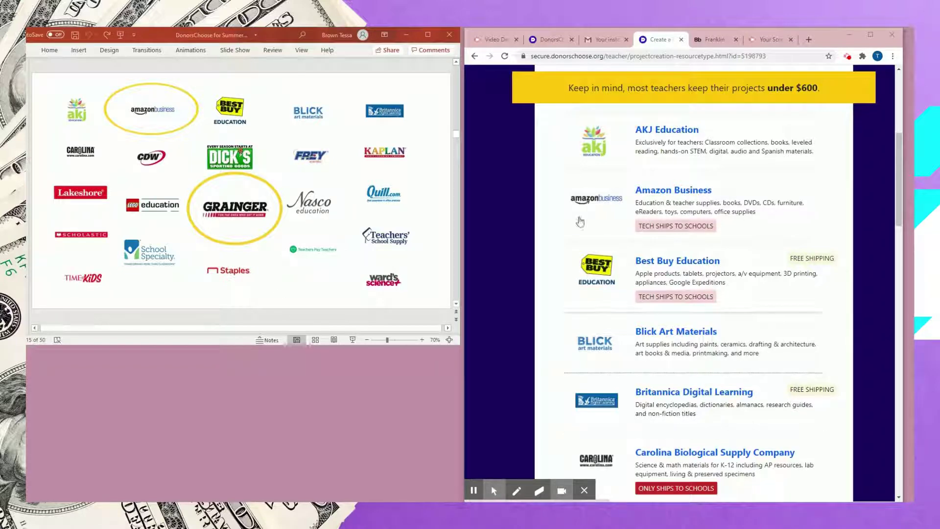
scroll(391, 218, "down", 1)
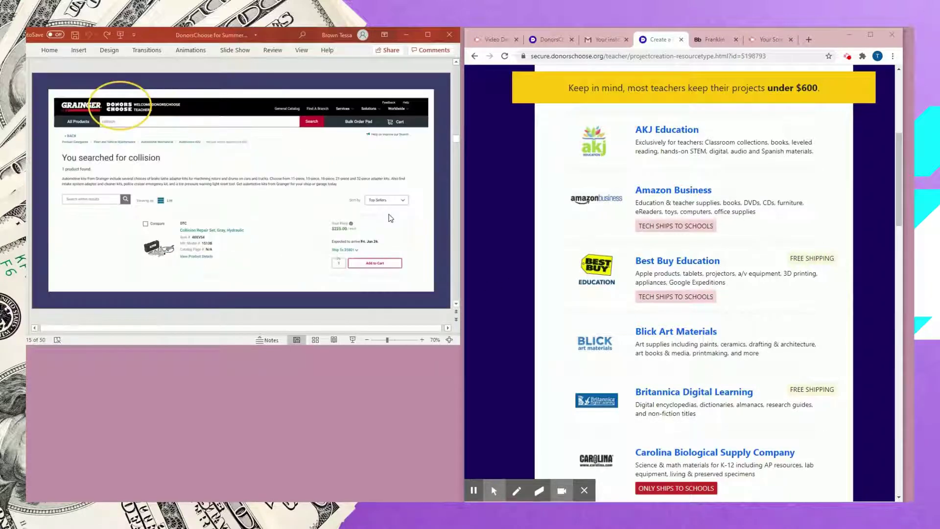
scroll(390, 218, "down", 1)
scroll(663, 266, "down", 3)
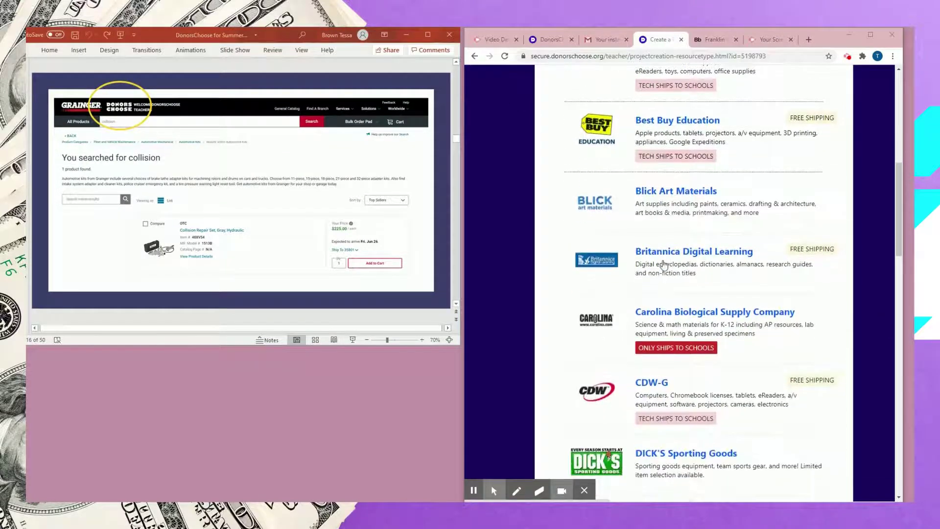
scroll(664, 266, "down", 3)
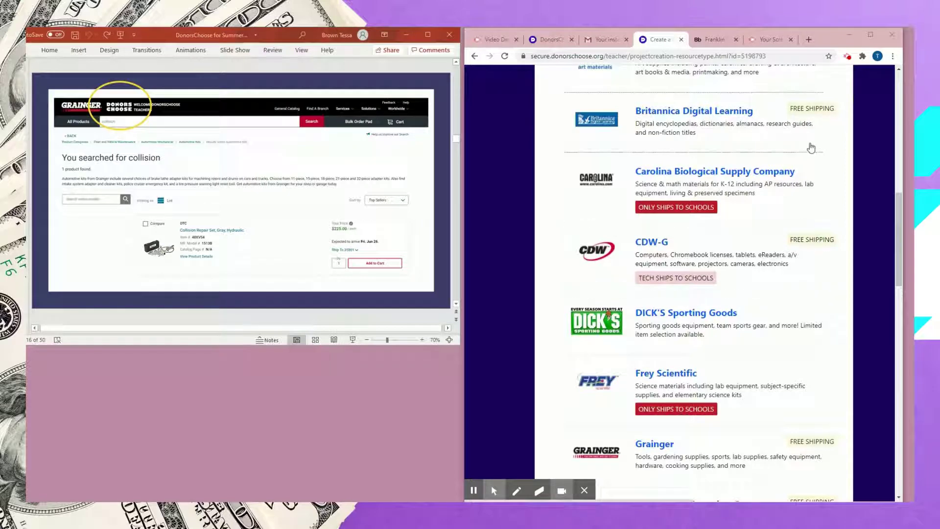
scroll(831, 446, "down", 2)
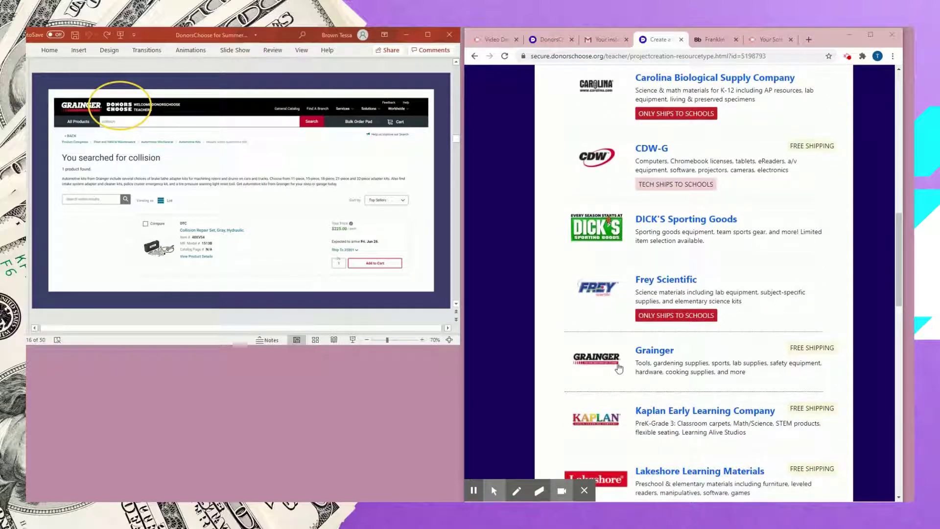
left_click(596, 361)
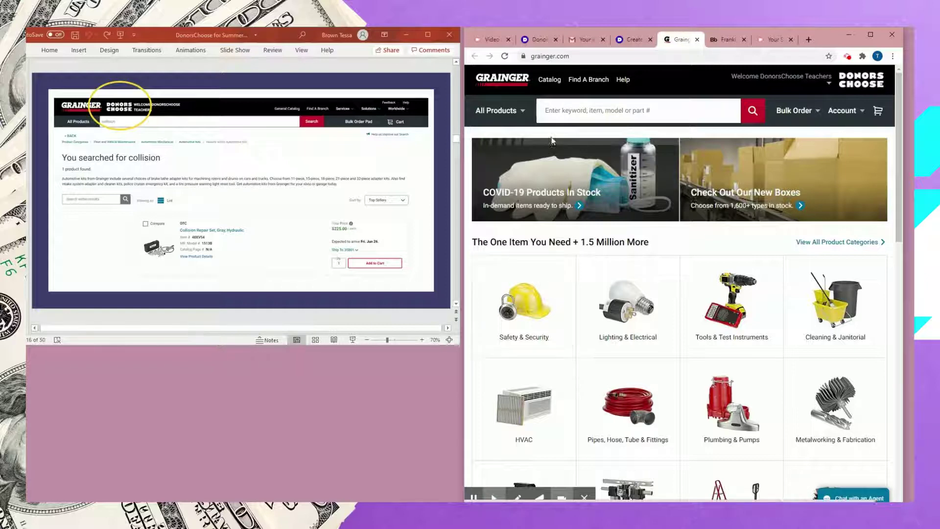
- Search Grainger for 'collision repair set' and add the $225.00 OTC hydraulic set to the cart
left_click(560, 110)
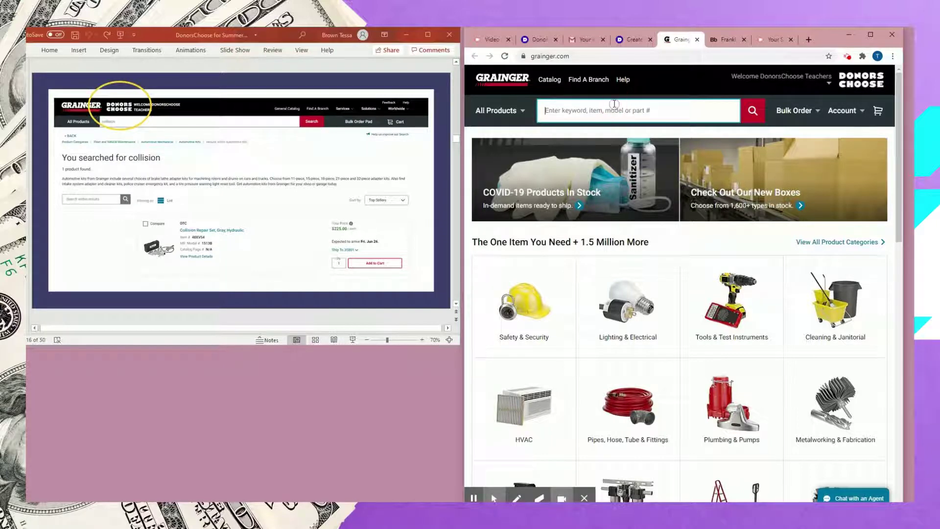
type("Collision")
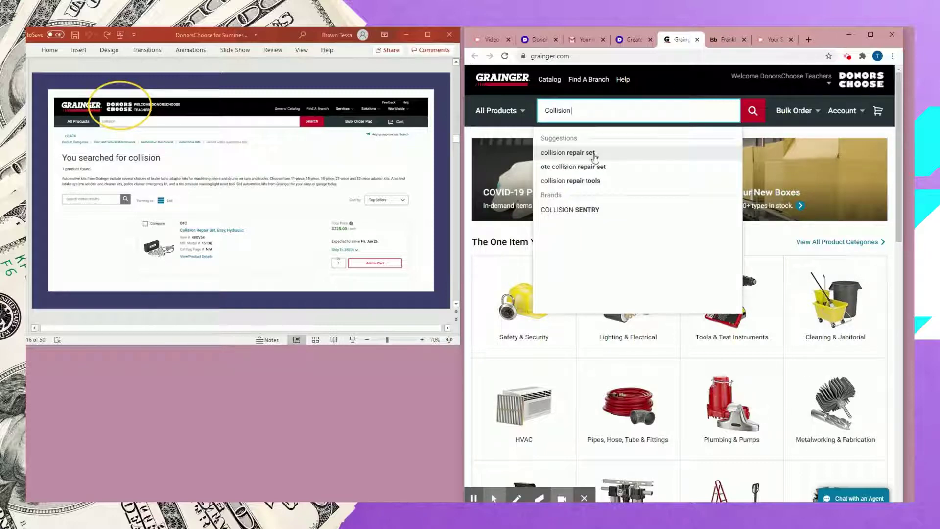
left_click(581, 154)
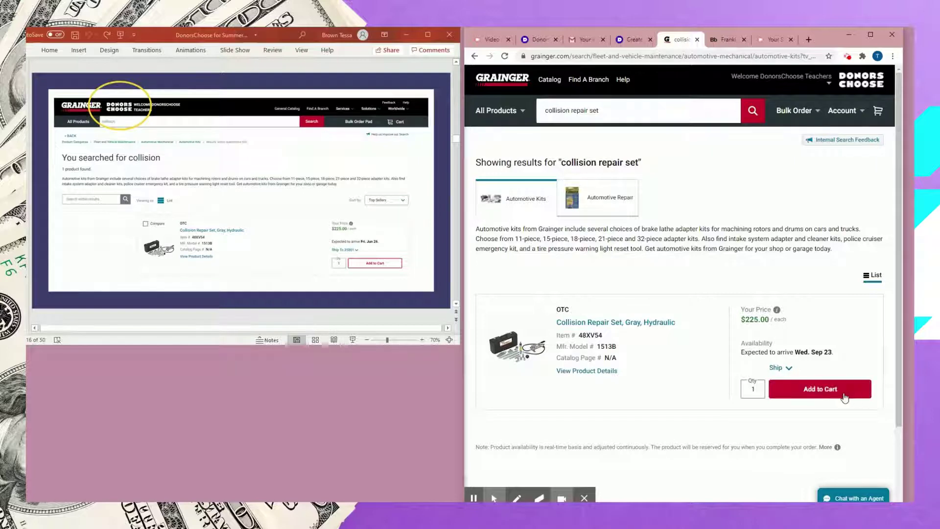
left_click(854, 389)
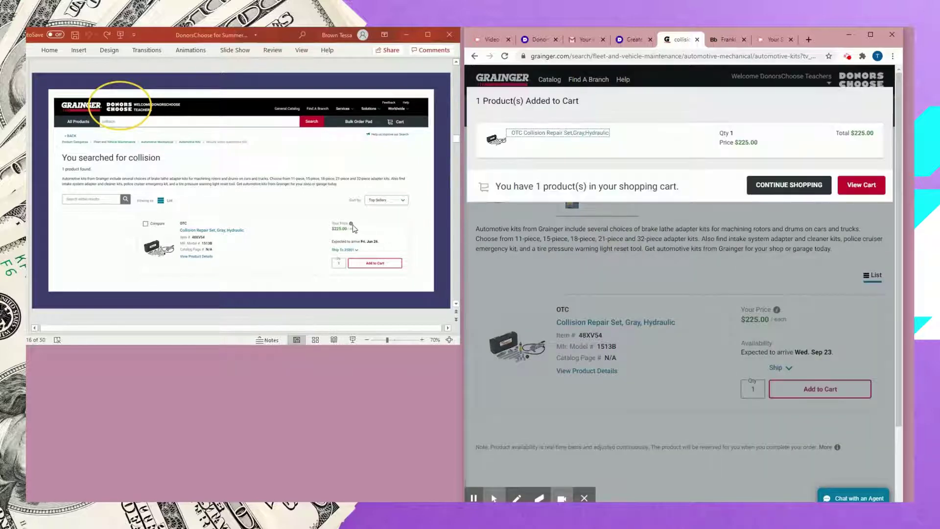
scroll(352, 227, "down", 1)
left_click(858, 188)
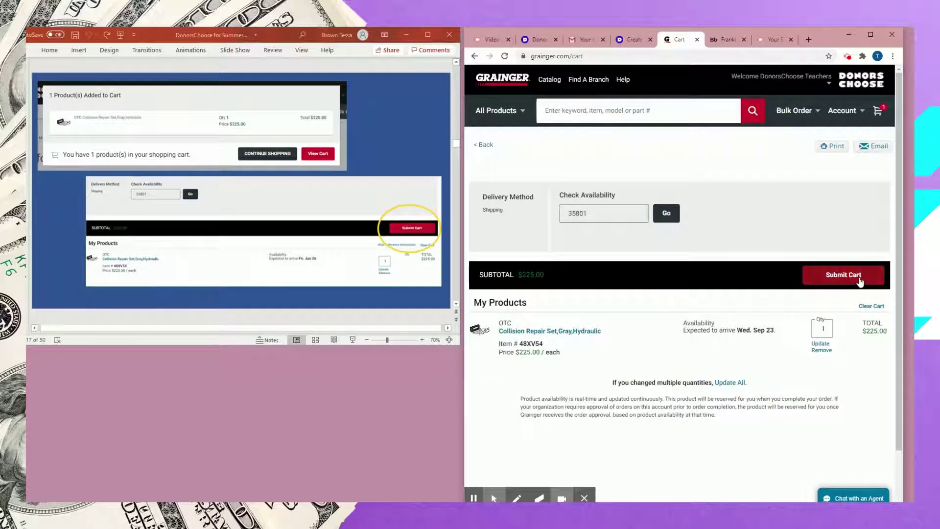
- Submit the Grainger cart to DonorsChoose and confirm the transfer with Yes
left_click(860, 280)
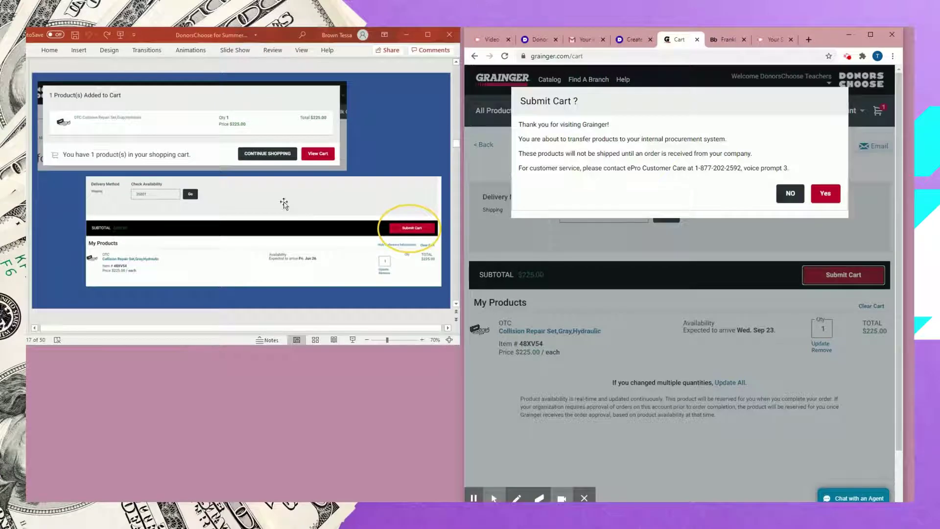
scroll(284, 204, "down", 1)
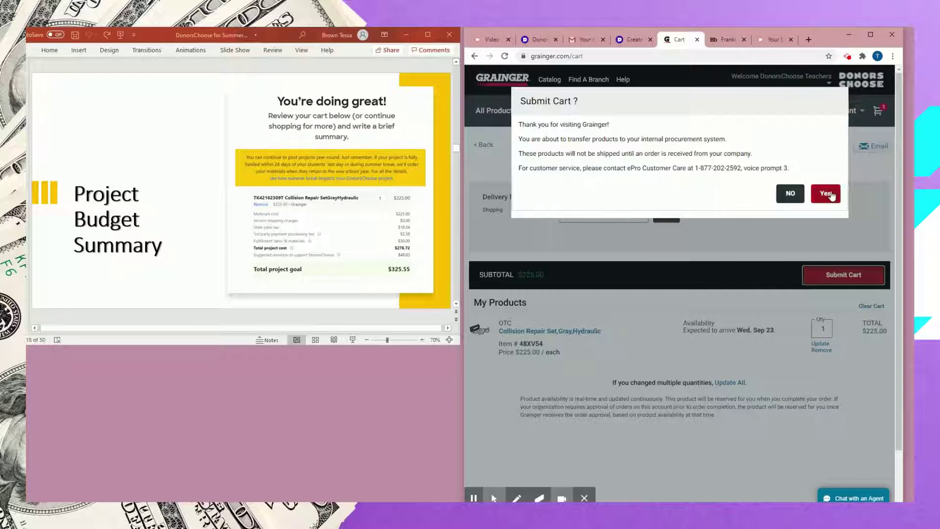
left_click(829, 194)
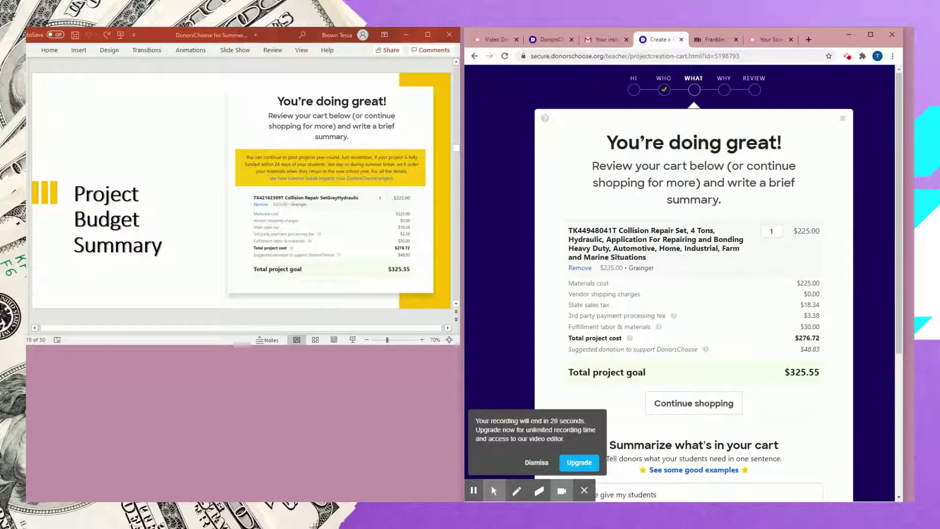
- Scroll down the cart page to the 'Summarize what's in your cart' box
scroll(756, 259, "down", 2)
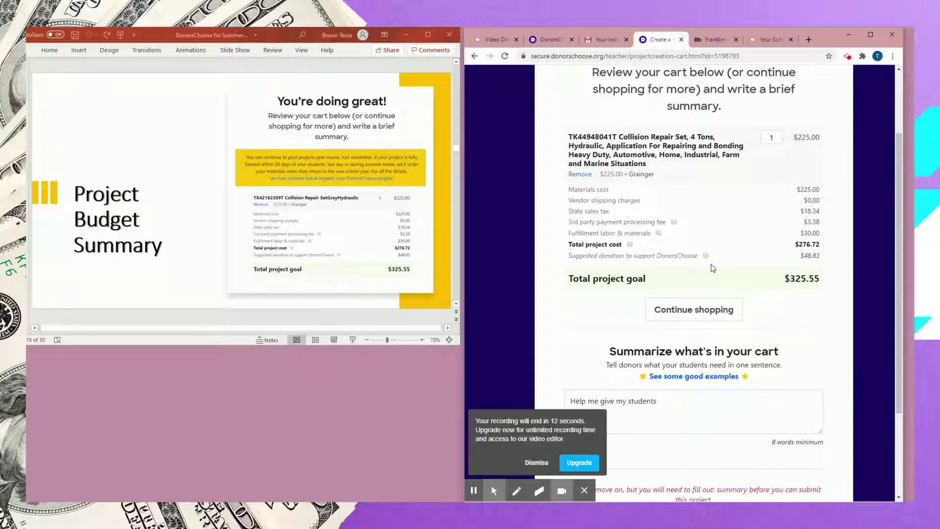
scroll(778, 304, "down", 2)
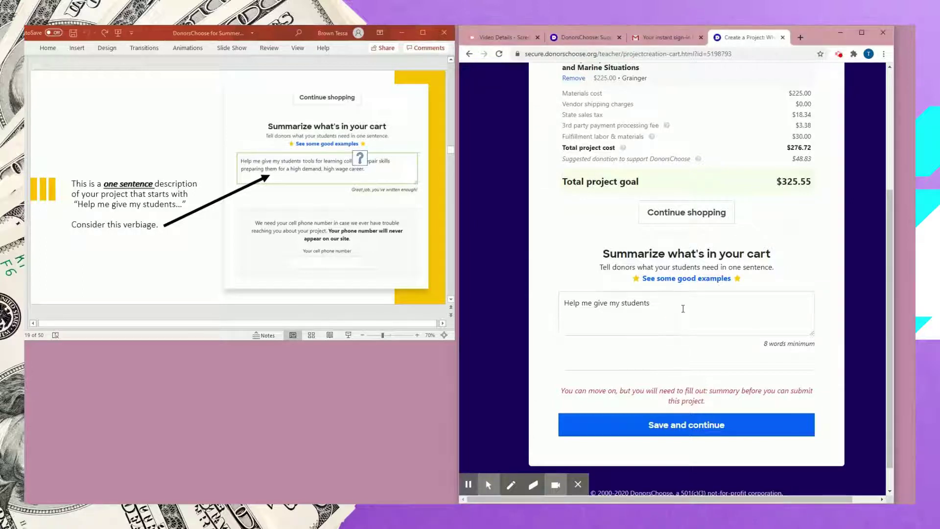
- Finish the summary with 'for learning collision repair skills preparing them for a high demand high wage job.'
left_click(683, 309)
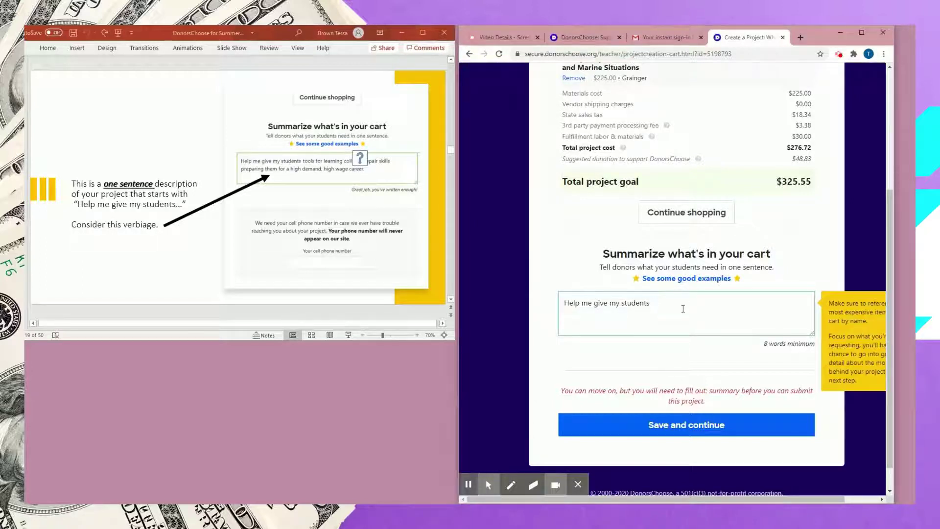
type("for learning")
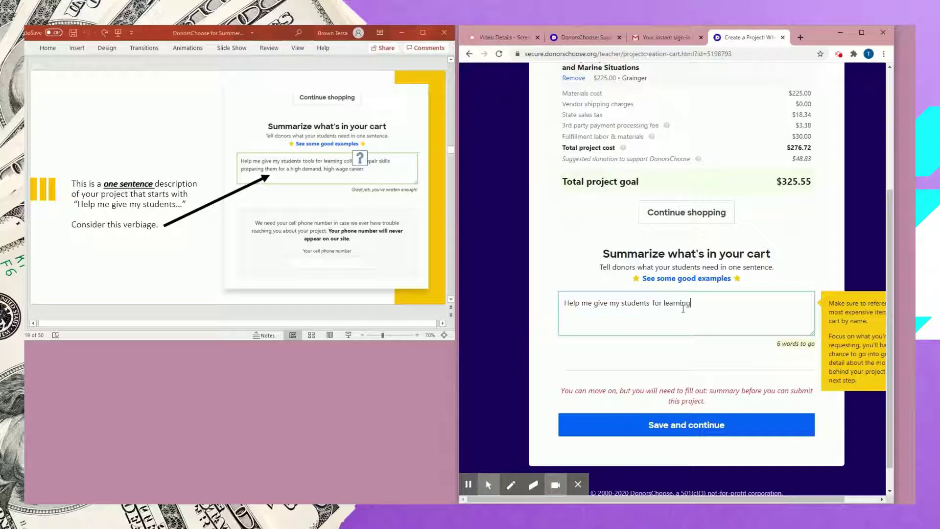
type(" collision repair c")
type("kills preparing")
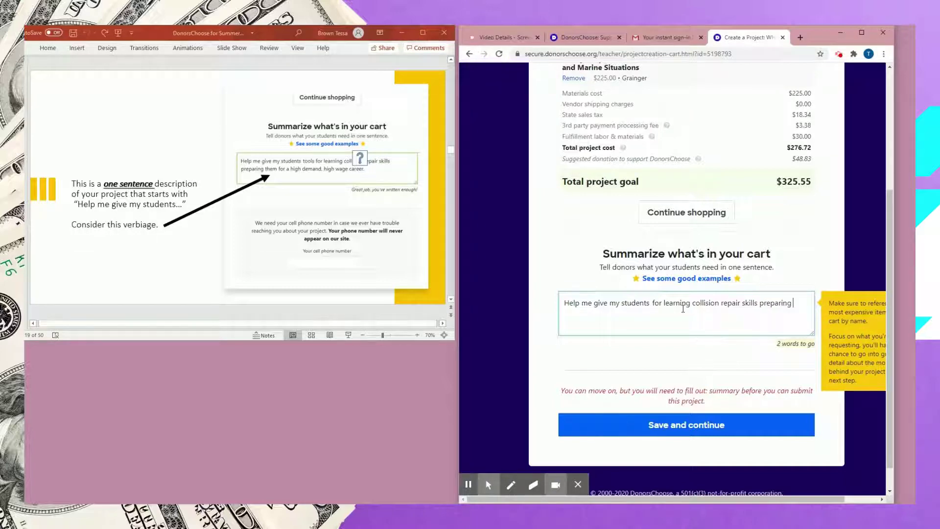
type(" them for a hig")
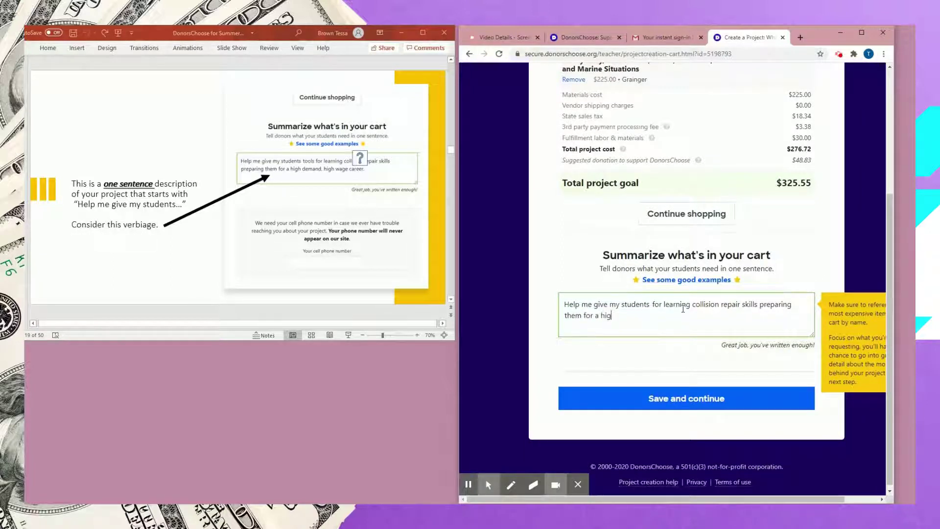
type("h demand high")
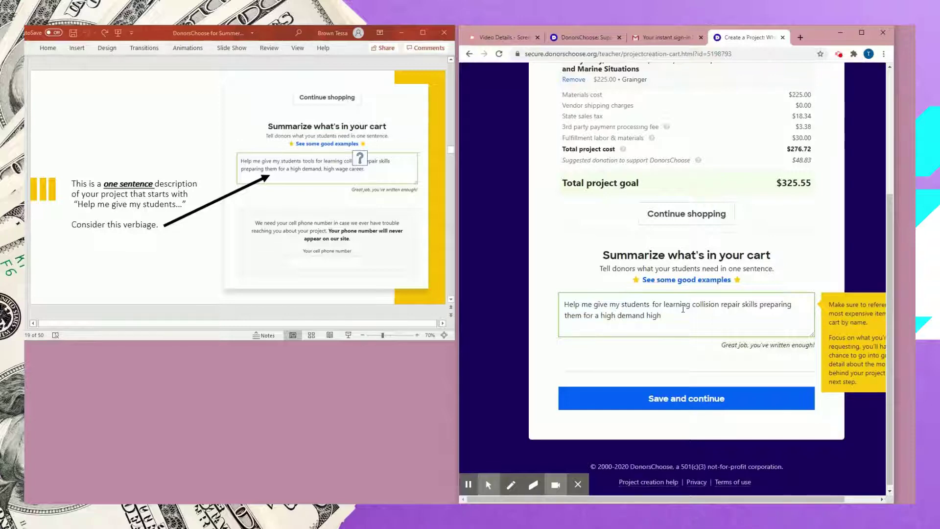
type(" wage job")
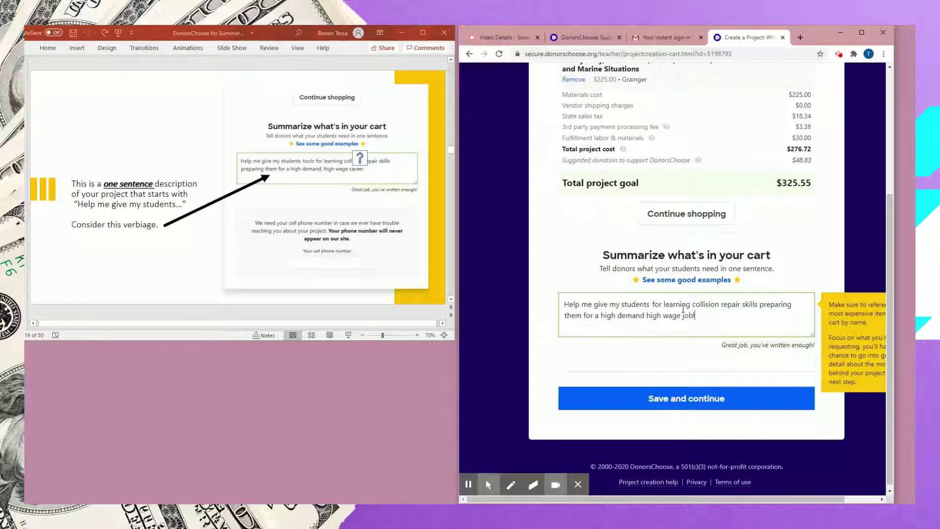
key("BackSpace")
key("BackSpace")
left_click_drag(779, 500, 813, 498)
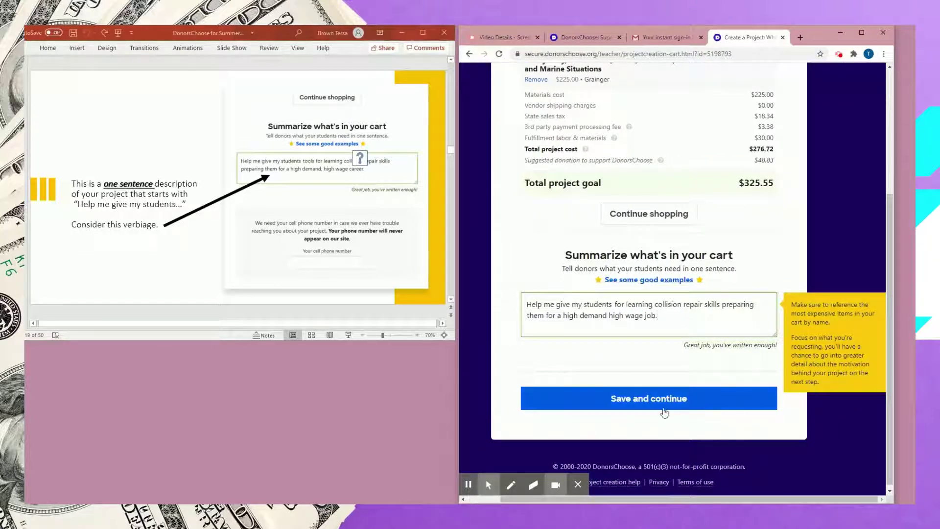
- Save the cart summary and place the cursor in the empty Project title field
left_click(680, 402)
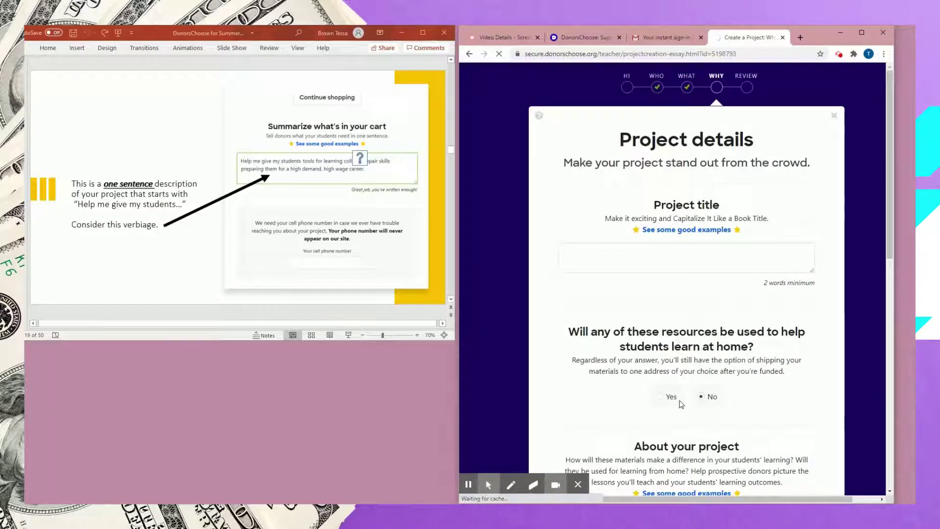
scroll(333, 155, "down", 1)
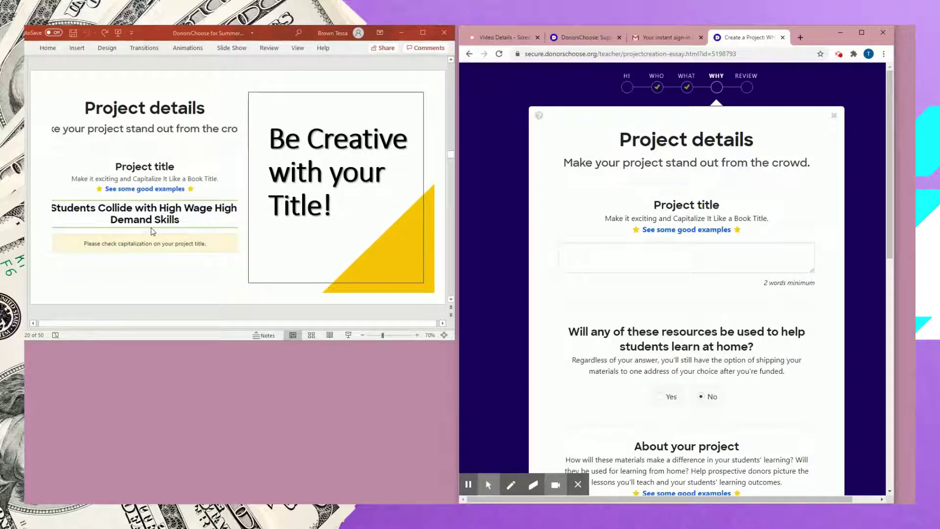
left_click(628, 255)
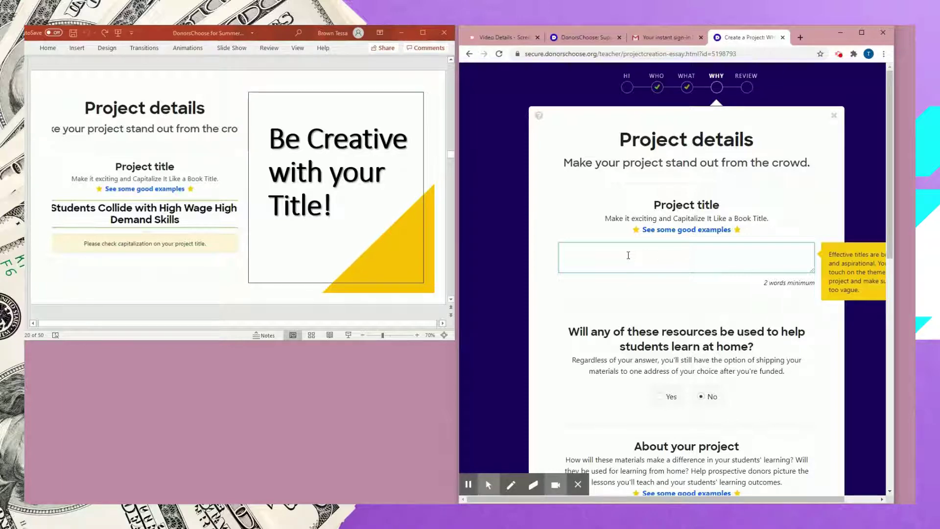
- Enter the title 'Students Collide with High Wage High Demand Skills', correcting typos, then scroll to About your project
type("Stude")
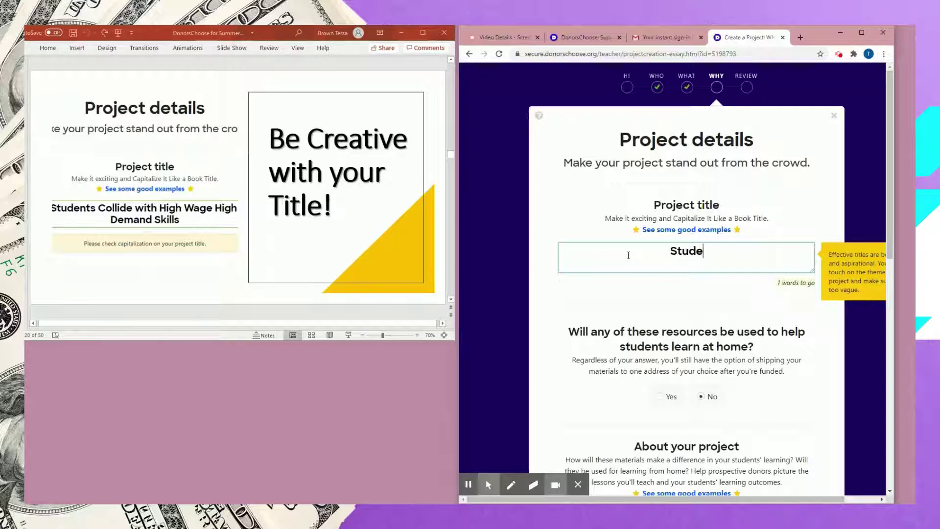
type("nts Collide ")
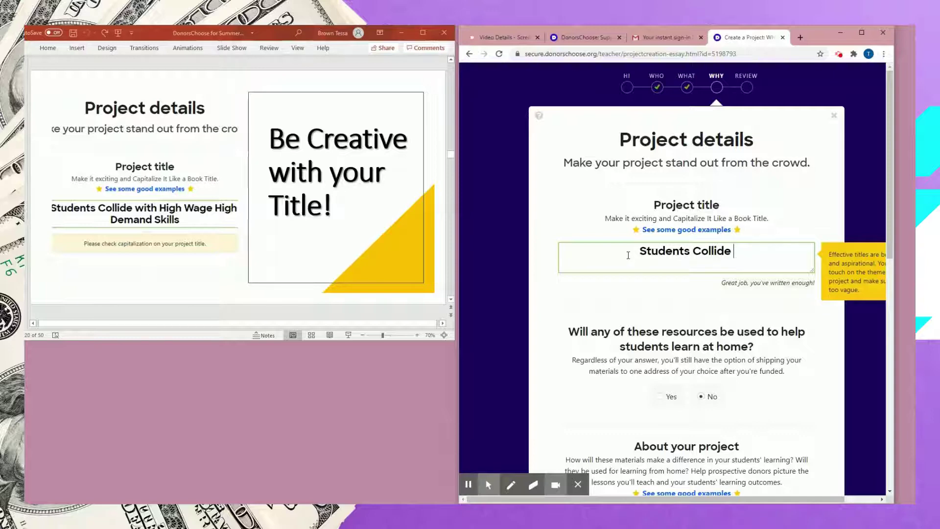
type("with Hig")
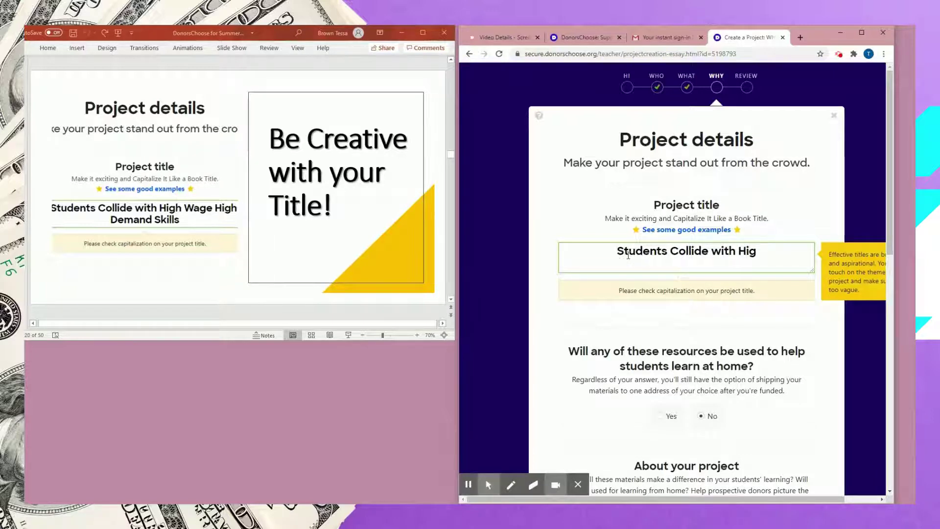
type("h wage")
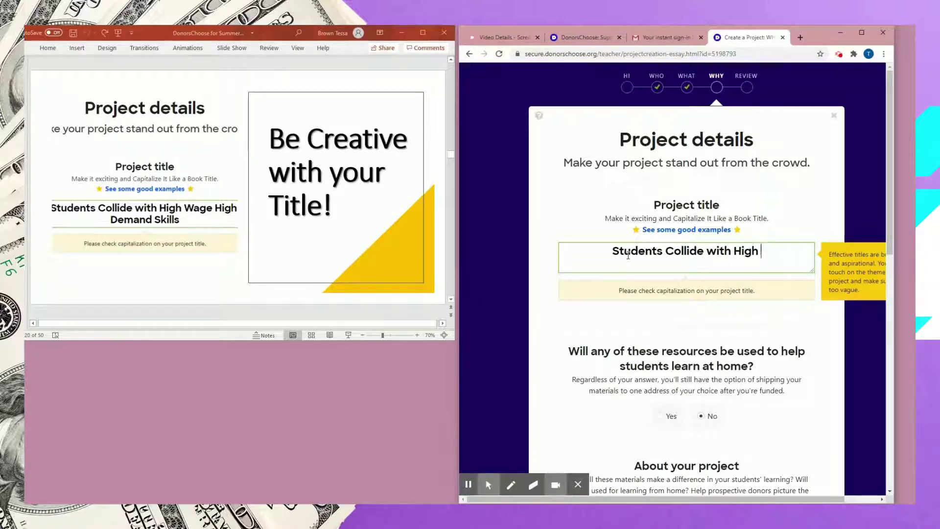
key("BackSpace")
key("BackSpace")
key("BackSpace")
key("BackSpace")
type("Wage Higgh")
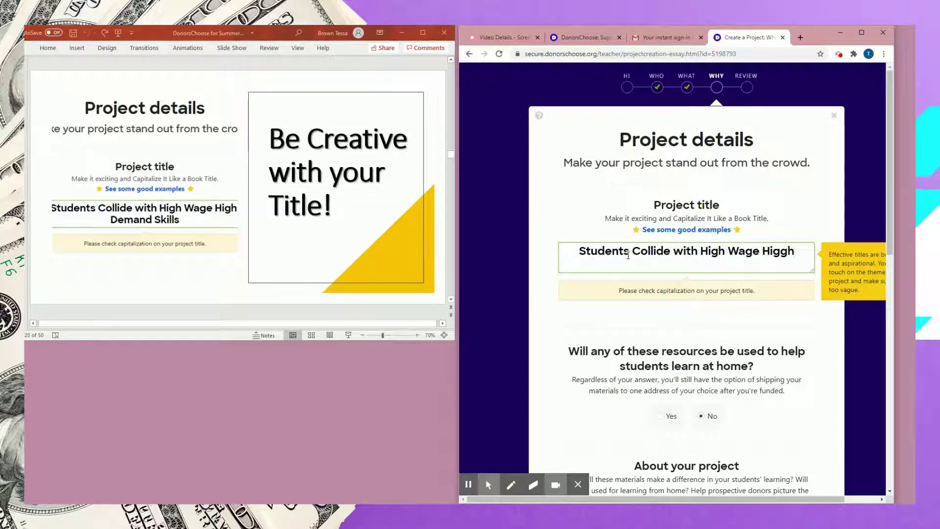
key("BackSpace")
key("BackSpace")
type("h Demand Skils")
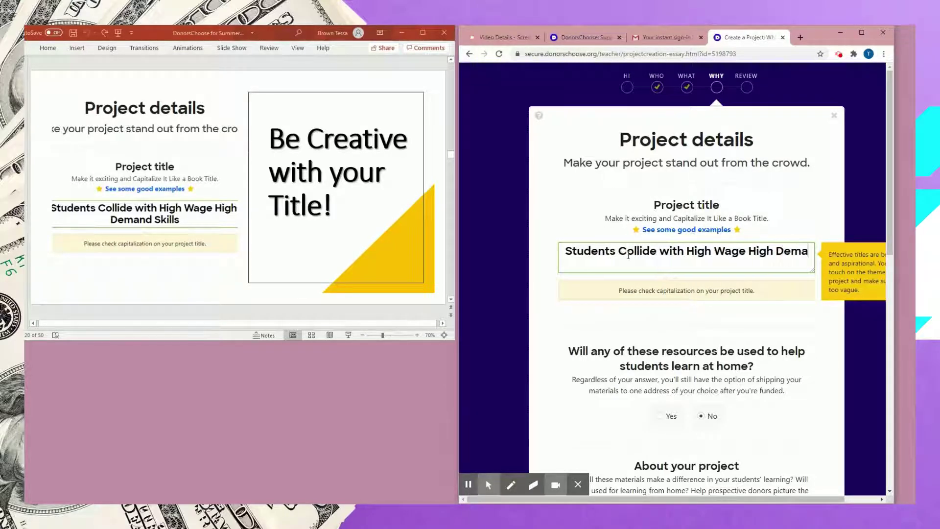
key("BackSpace")
key("BackSpace")
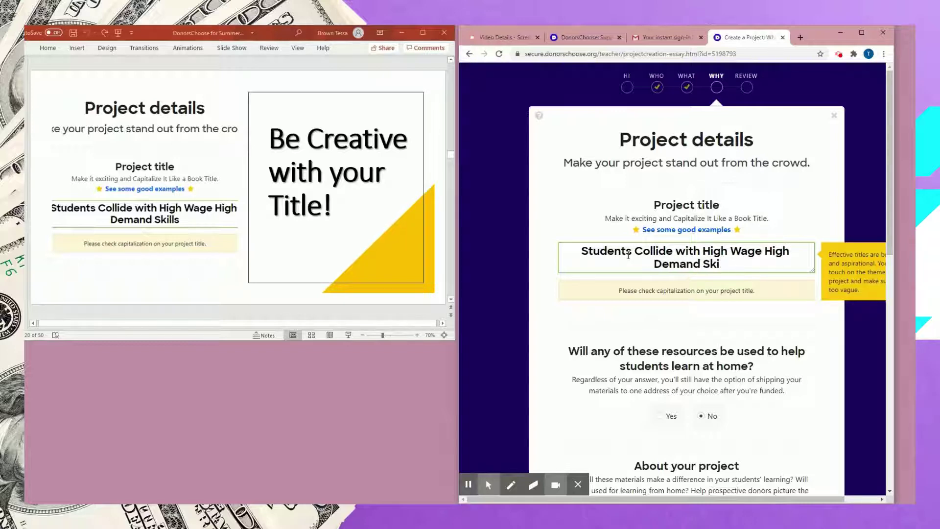
type("lls")
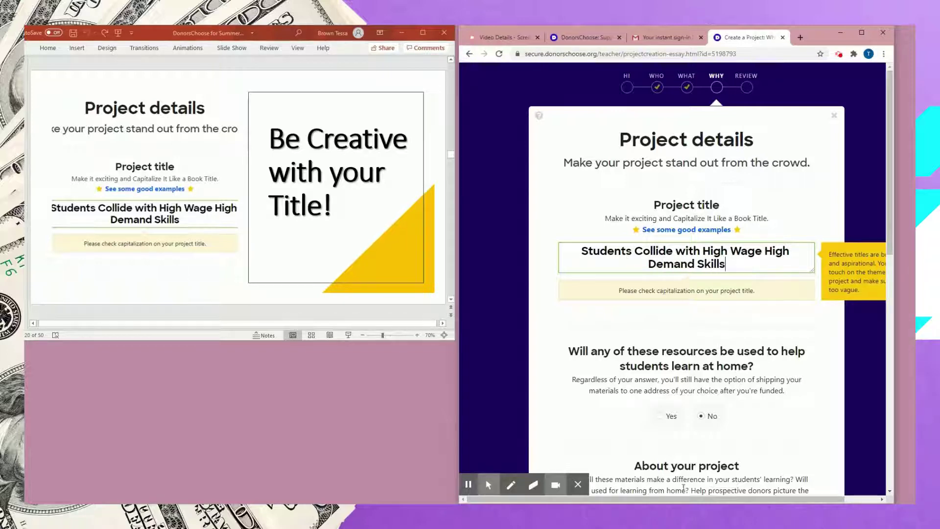
left_click_drag(691, 498, 727, 498)
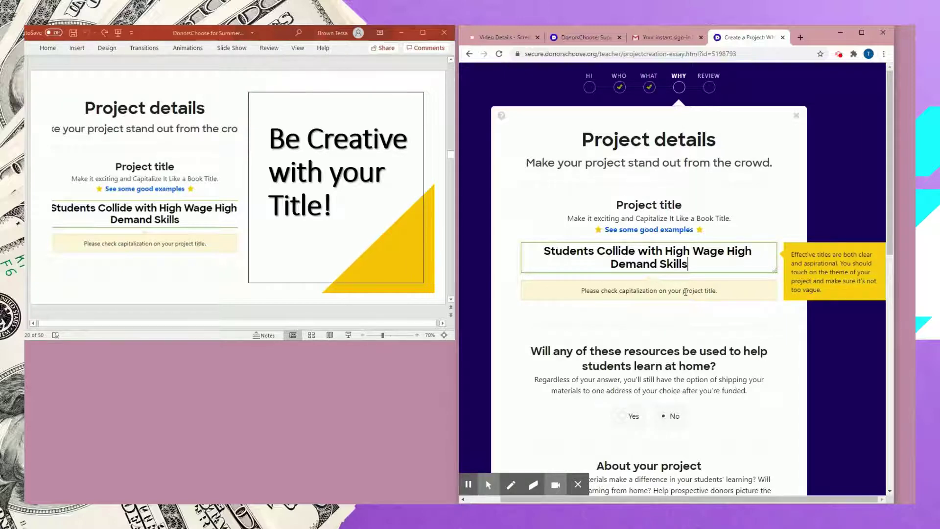
scroll(686, 293, "down", 3)
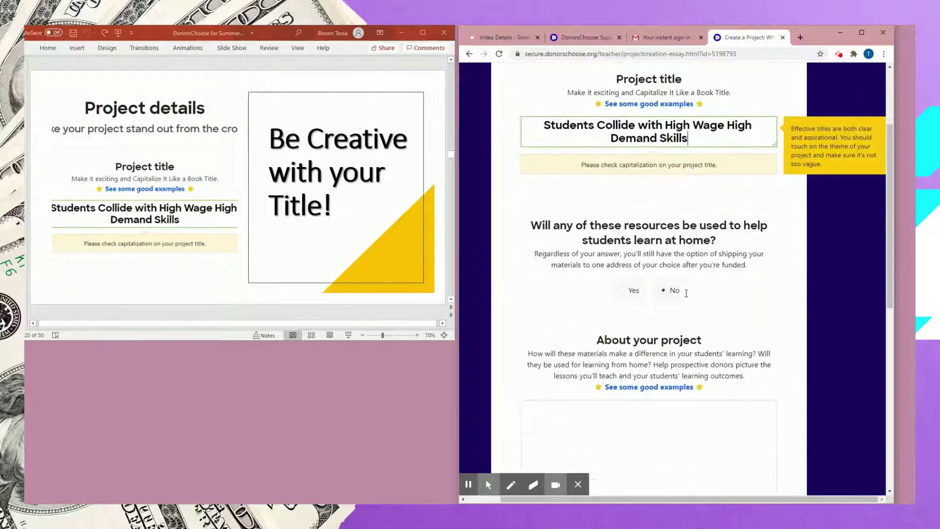